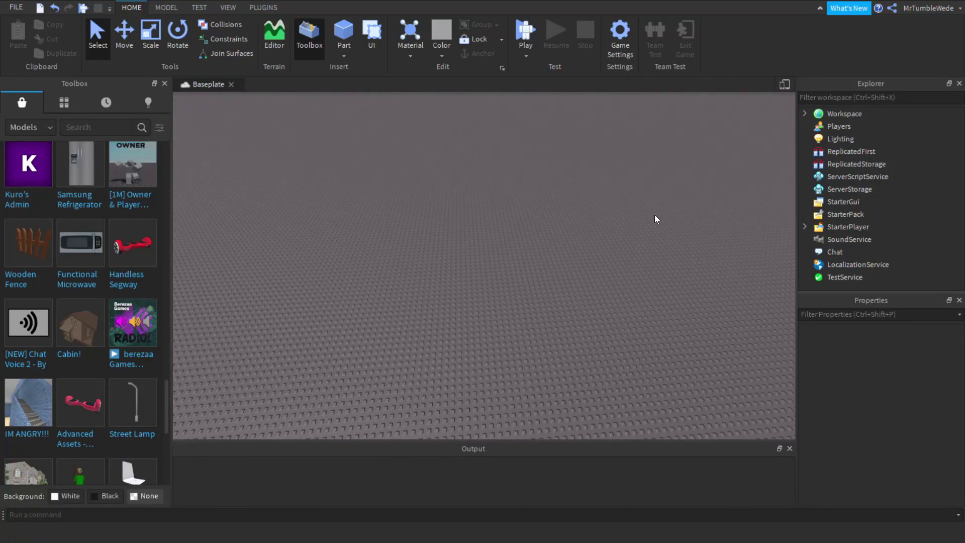
pyautogui.moveTo(576, 240); pyautogui.dragTo(576, 239, button='right')
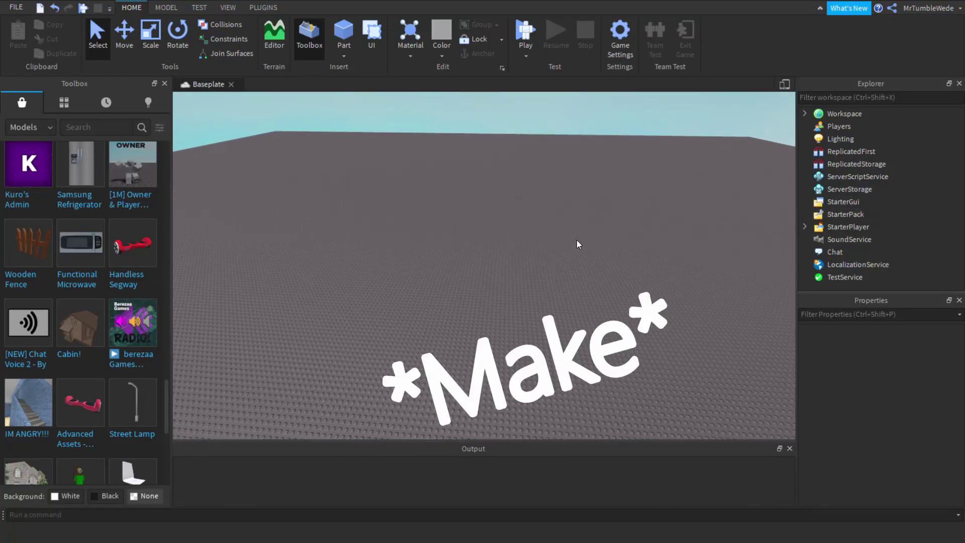
pyautogui.press('w')
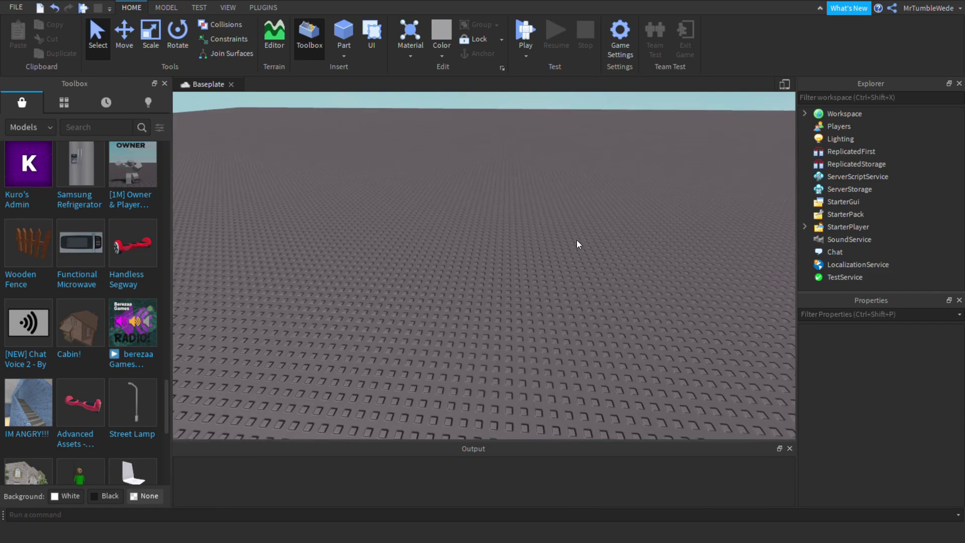
pyautogui.press('s')
pyautogui.moveTo(577, 240); pyautogui.dragTo(576, 240, button='right')
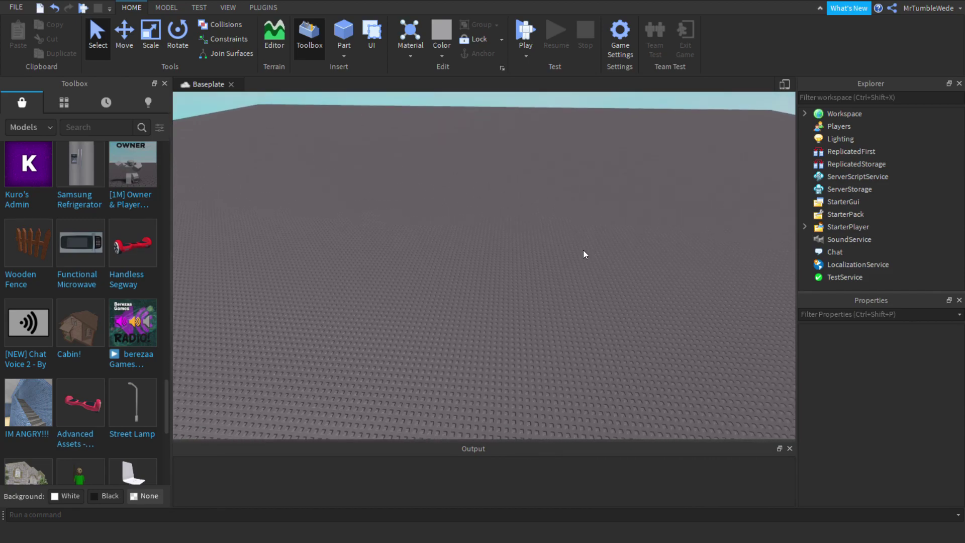
pyautogui.scroll(4, 82, 212)
pyautogui.moveTo(138, 258)
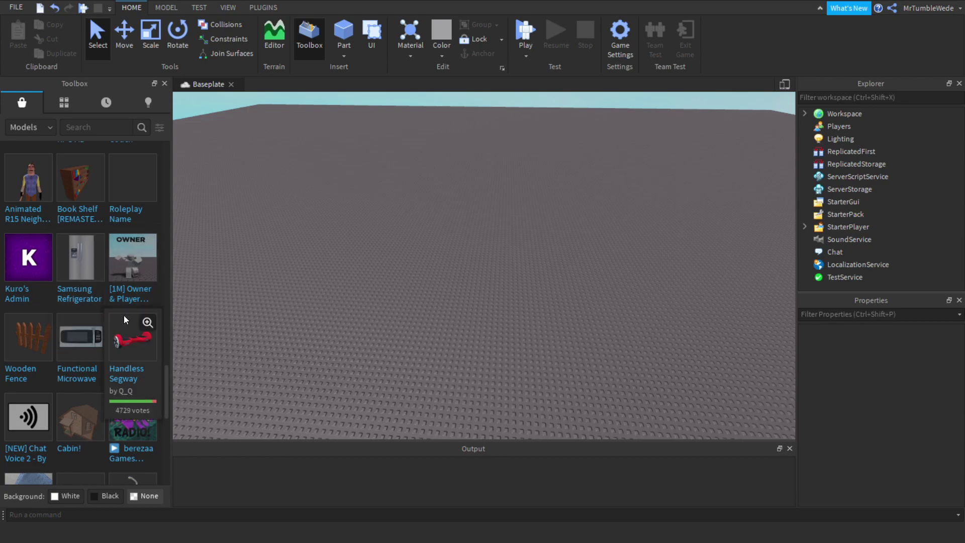
pyautogui.scroll(6, 111, 294)
pyautogui.scroll(10, 117, 327)
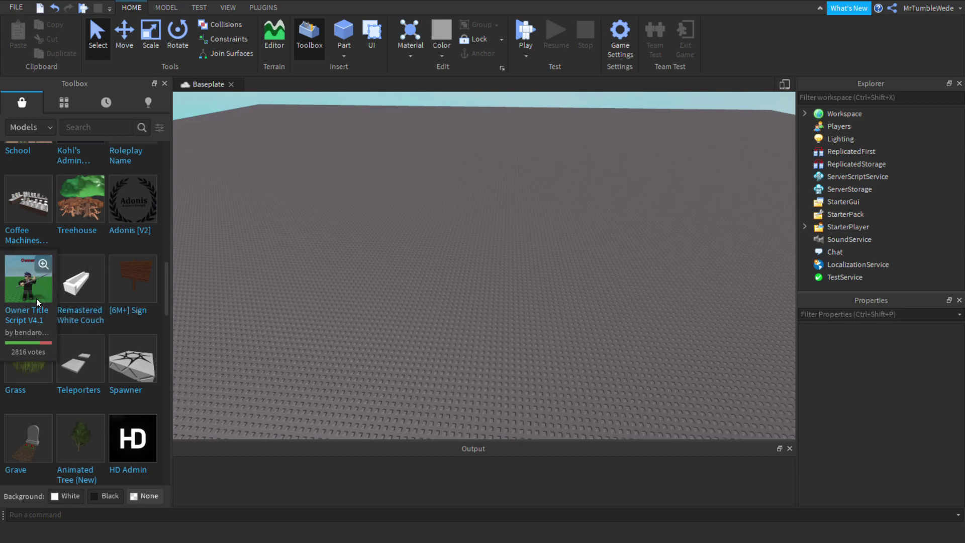
pyautogui.scroll(-9, 58, 295)
pyautogui.scroll(5, 448, 350)
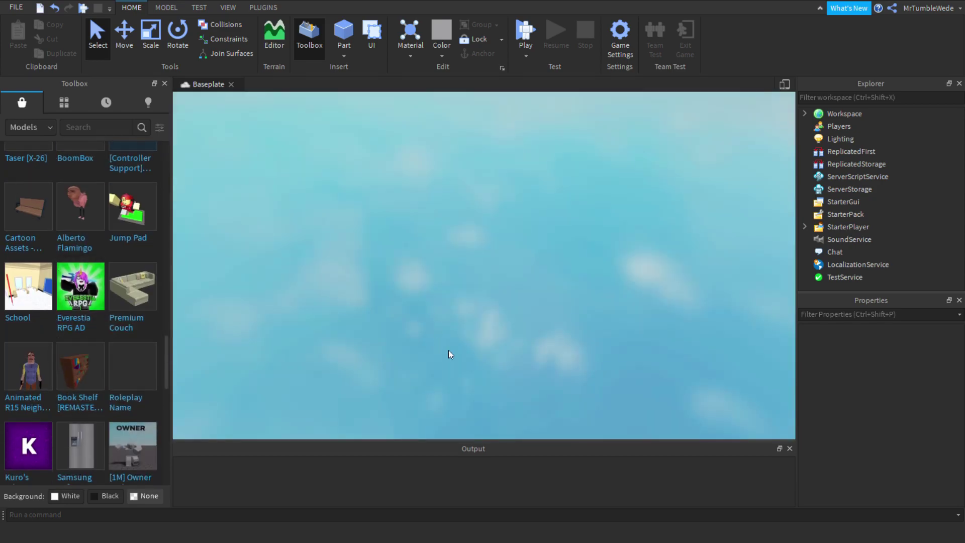
pyautogui.moveTo(448, 349); pyautogui.dragTo(448, 349, button='right')
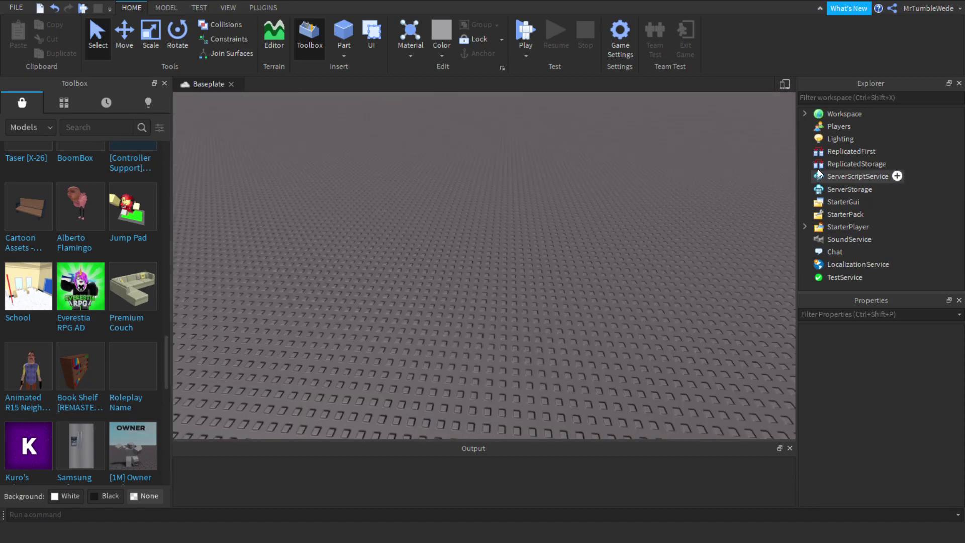
# Step: Expand the Workspace contents and insert a new block part onto the baseplate
pyautogui.click(806, 114)
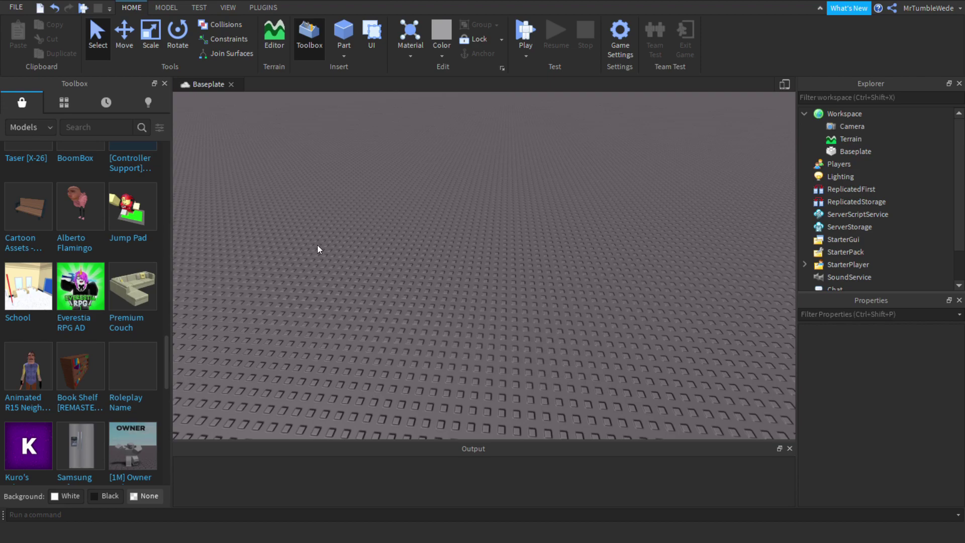
pyautogui.moveTo(317, 249); pyautogui.dragTo(318, 249, button='right')
pyautogui.scroll(10, 80, 241)
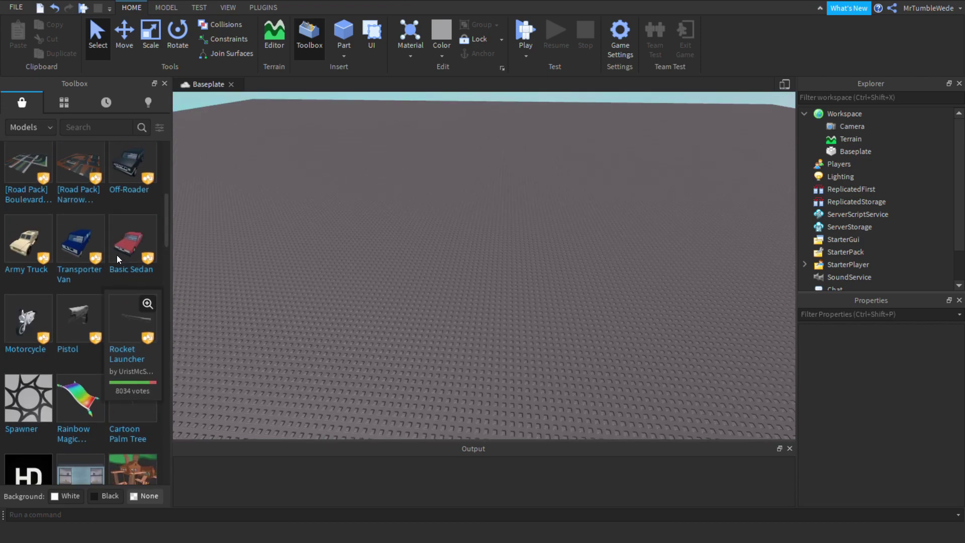
pyautogui.scroll(7, 116, 255)
pyautogui.scroll(5, 562, 265)
pyautogui.moveTo(562, 266); pyautogui.dragTo(534, 191, button='right')
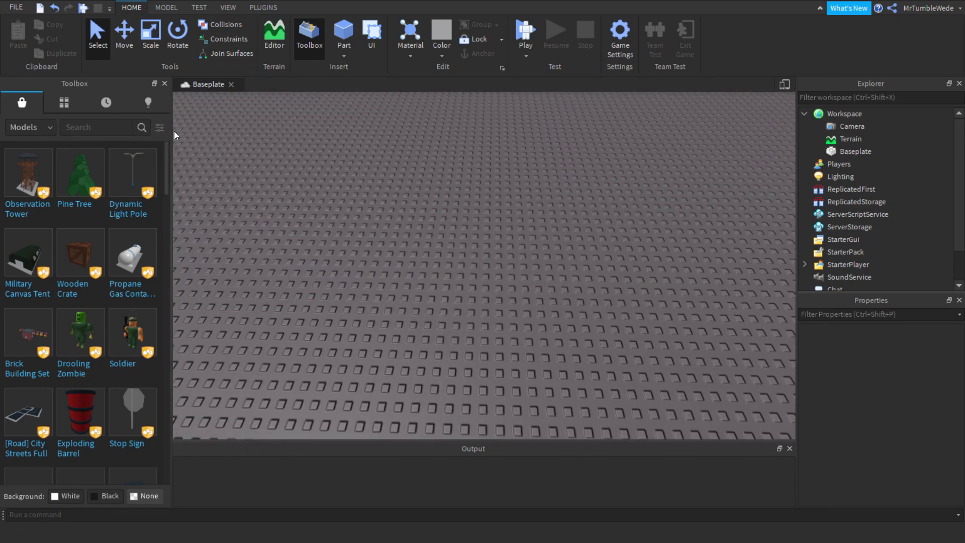
pyautogui.moveTo(397, 147); pyautogui.dragTo(397, 154, button='right')
pyautogui.scroll(3, 397, 153)
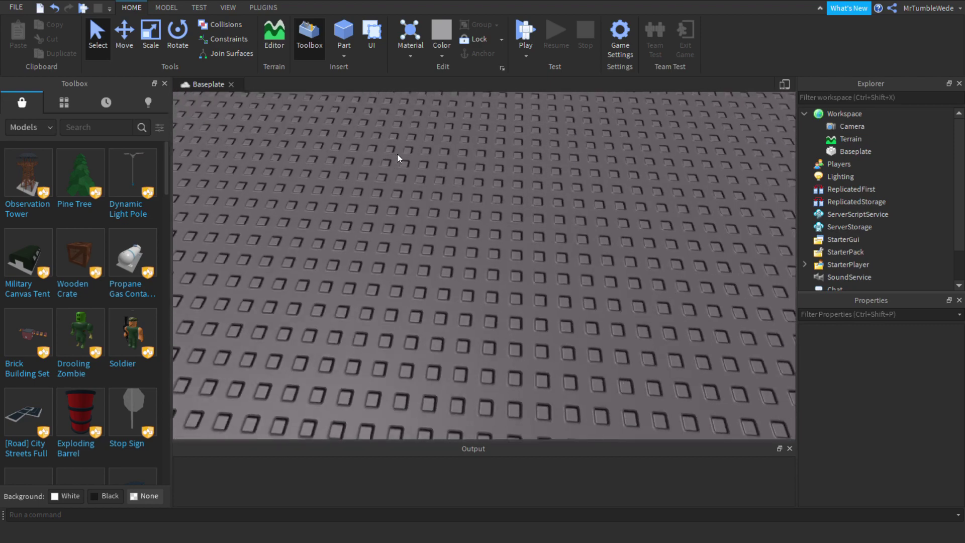
pyautogui.scroll(-3, 397, 154)
pyautogui.click(350, 28)
pyautogui.moveTo(504, 262)
pyautogui.mouseDown()
pyautogui.moveTo(485, 282)
pyautogui.moveTo(494, 278)
pyautogui.mouseUp()
pyautogui.press('f')
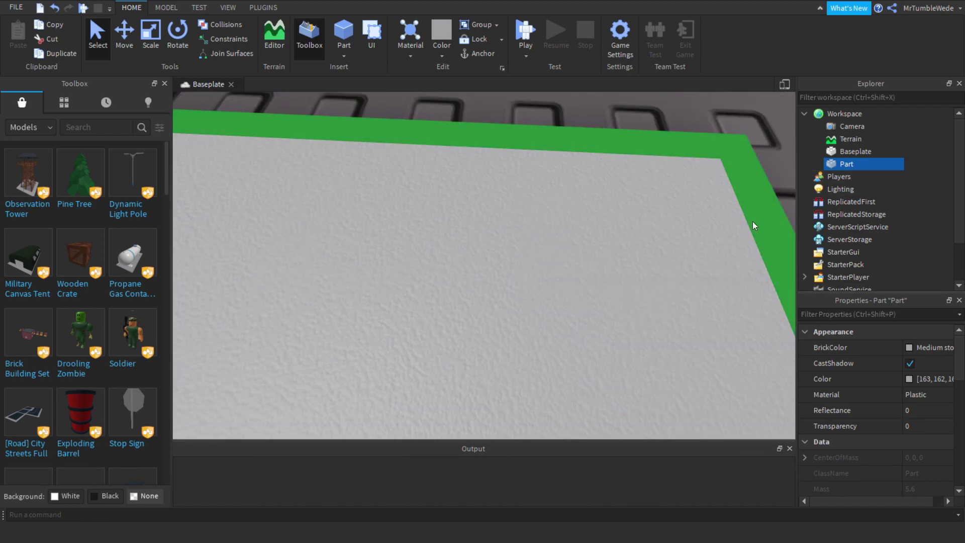
# Step: Anchor the new part so it stays fixed on the baseplate
pyautogui.scroll(3, 640, 249)
pyautogui.scroll(-6, 653, 254)
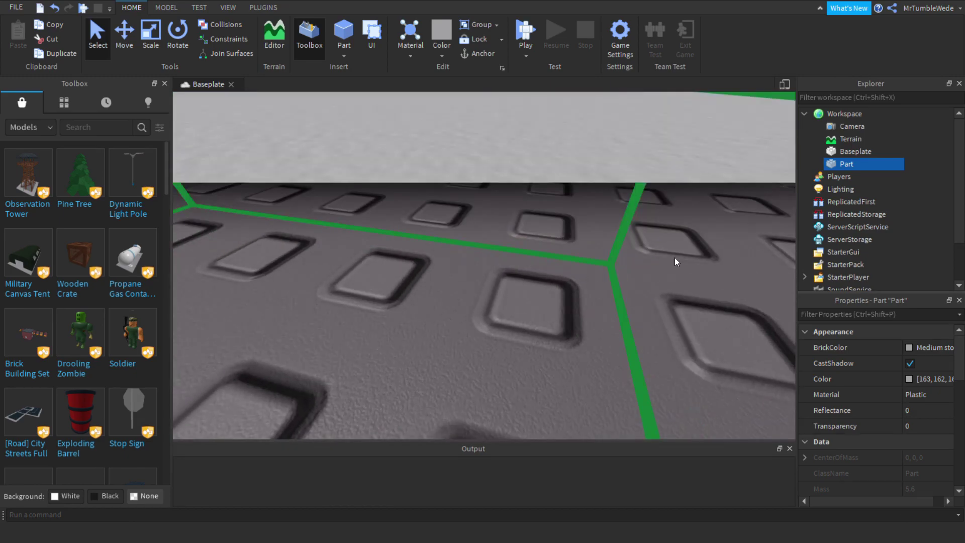
pyautogui.scroll(-2, 927, 421)
pyautogui.scroll(2, 915, 356)
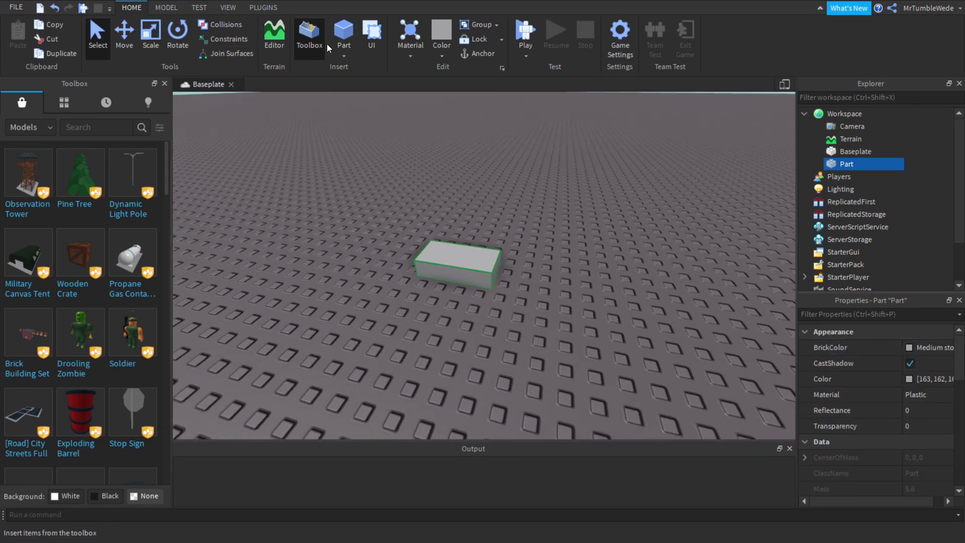
pyautogui.click(489, 59)
# Step: Set the anchored part's Size property to 1, 1, 1
pyautogui.scroll(-4, 929, 367)
pyautogui.scroll(-3, 944, 437)
pyautogui.click(934, 440)
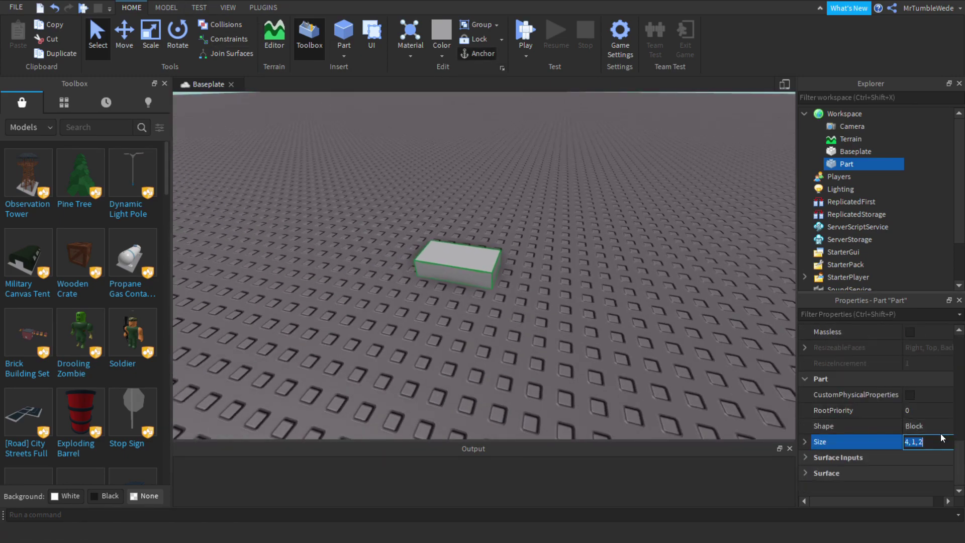
pyautogui.press('BackSpace')
pyautogui.write('1,')
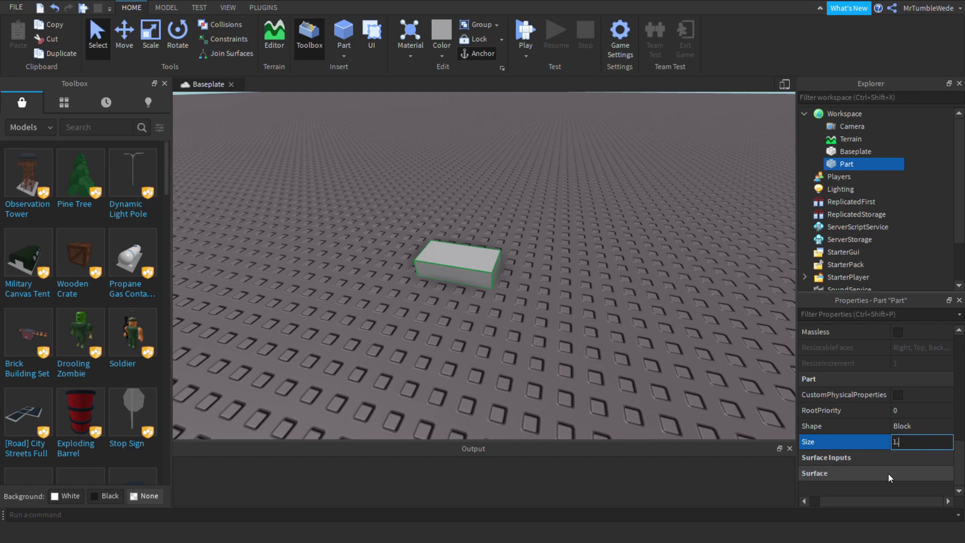
pyautogui.write('1,1')
pyautogui.press('Return')
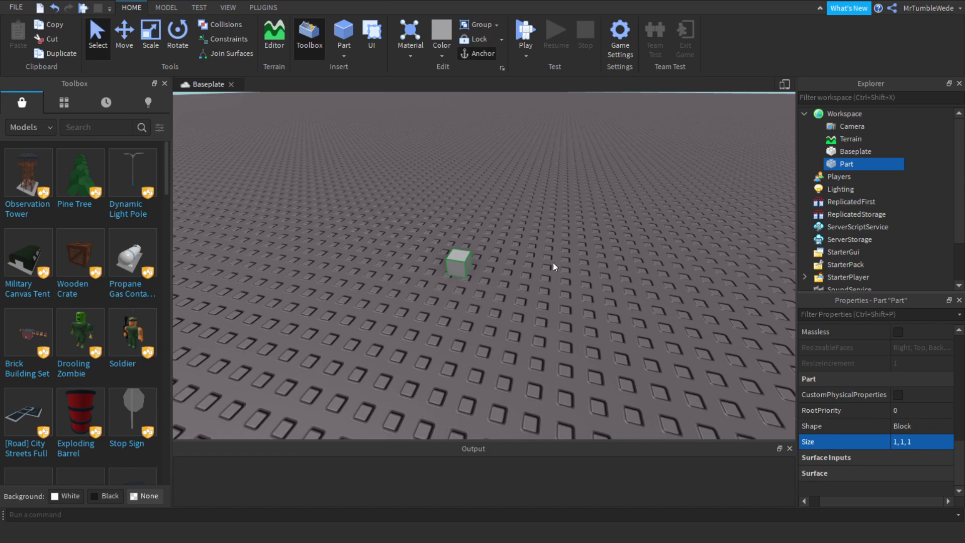
# Step: Try a Size of 12, 1, 1 for the part
pyautogui.doubleClick(902, 441)
pyautogui.press('Return')
pyautogui.click(929, 447)
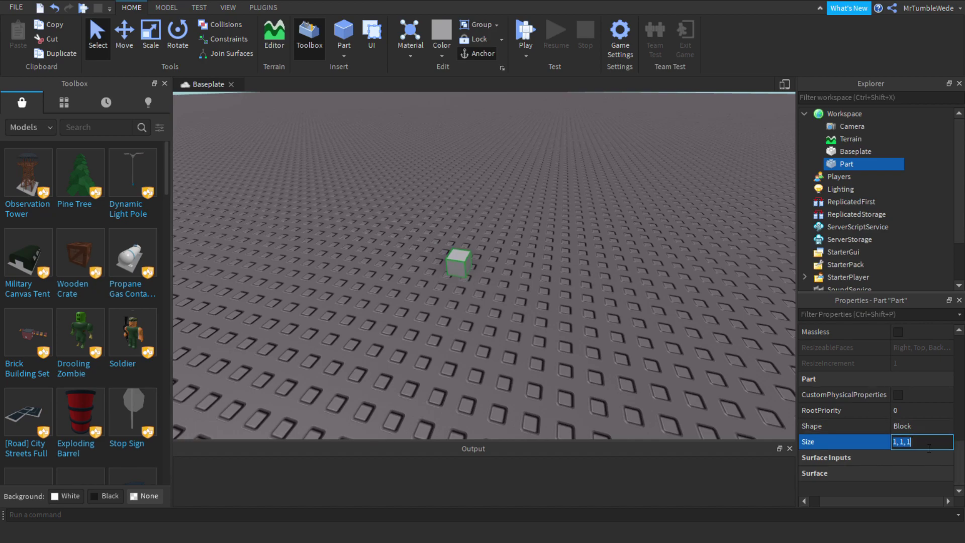
pyautogui.write('2')
pyautogui.press('Return')
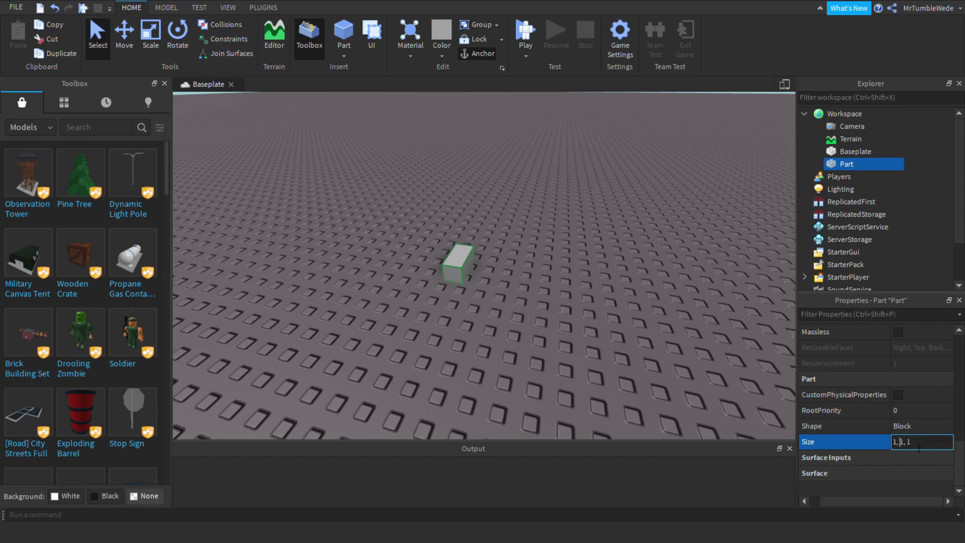
pyautogui.press('Return')
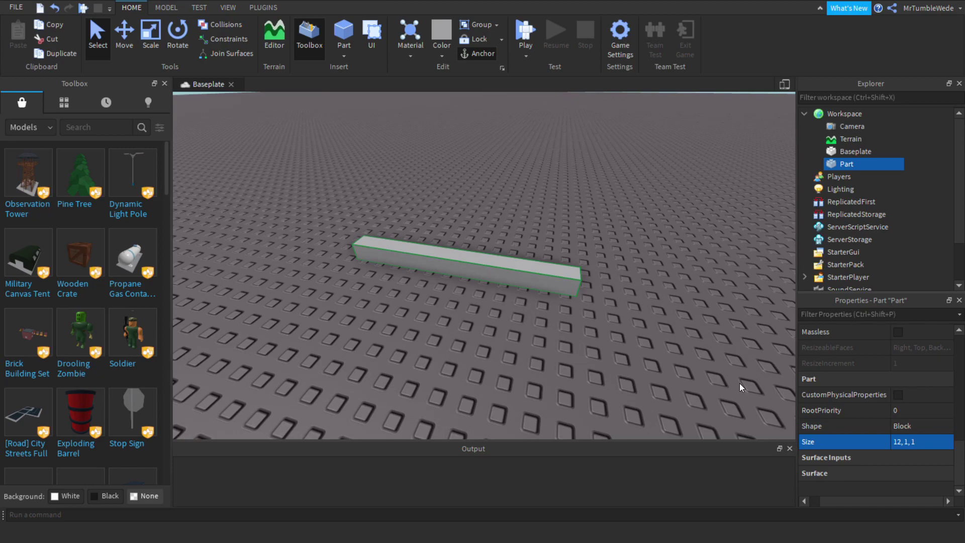
# Step: Set the part's Size property to 2, 1, 1
pyautogui.doubleClick(907, 443)
pyautogui.write('2')
pyautogui.press('Return')
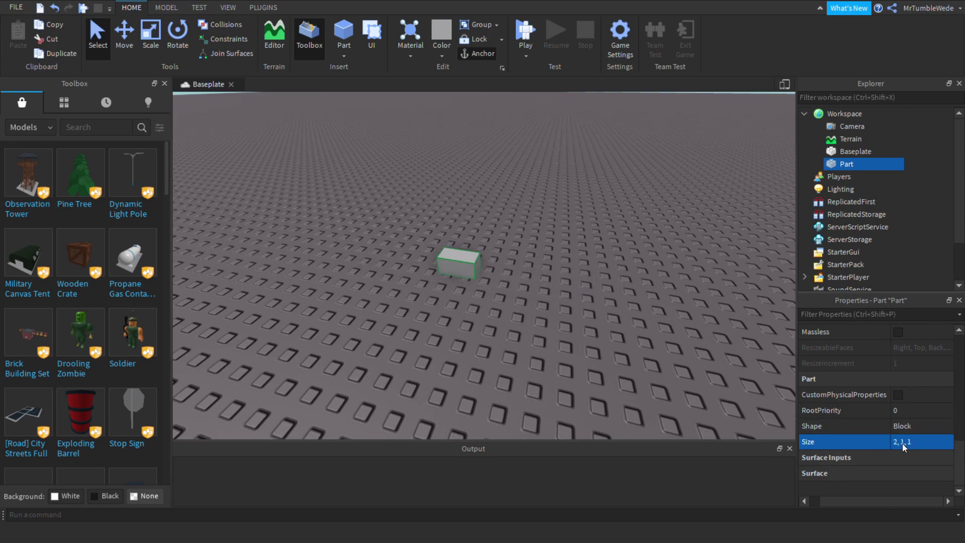
# Step: Add a SpecialMesh inside the part in the Workspace
pyautogui.press('w')
pyautogui.moveTo(455, 146); pyautogui.dragTo(455, 144, button='right')
pyautogui.press('f')
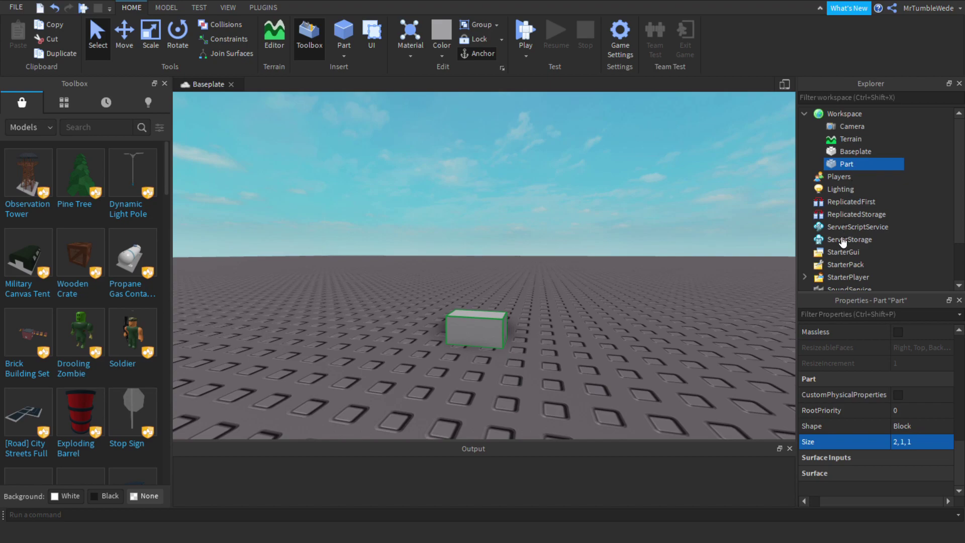
pyautogui.click(845, 337)
pyautogui.scroll(3, 481, 339)
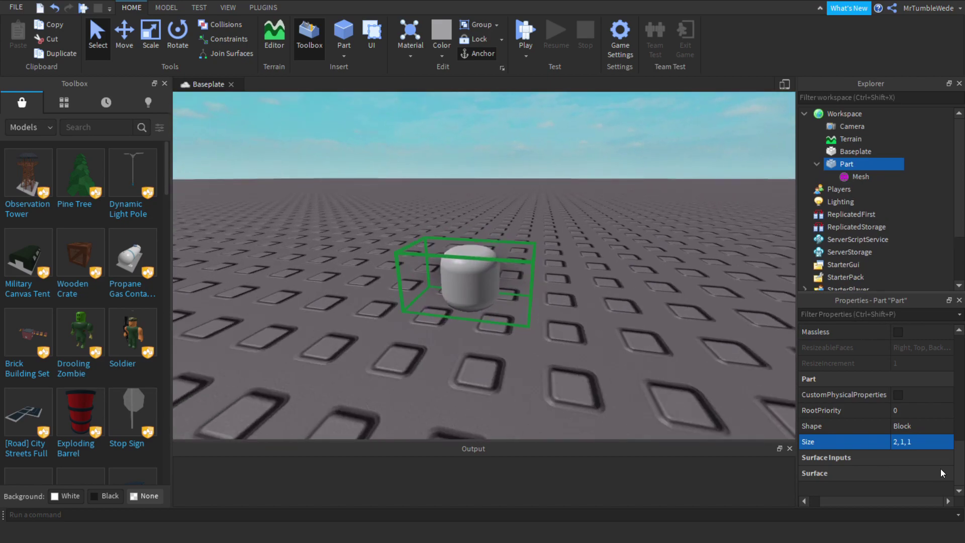
# Step: Set the Scale of the part's head-type mesh to 1.25, 1.25, 1.25
pyautogui.click(860, 176)
pyautogui.click(885, 425)
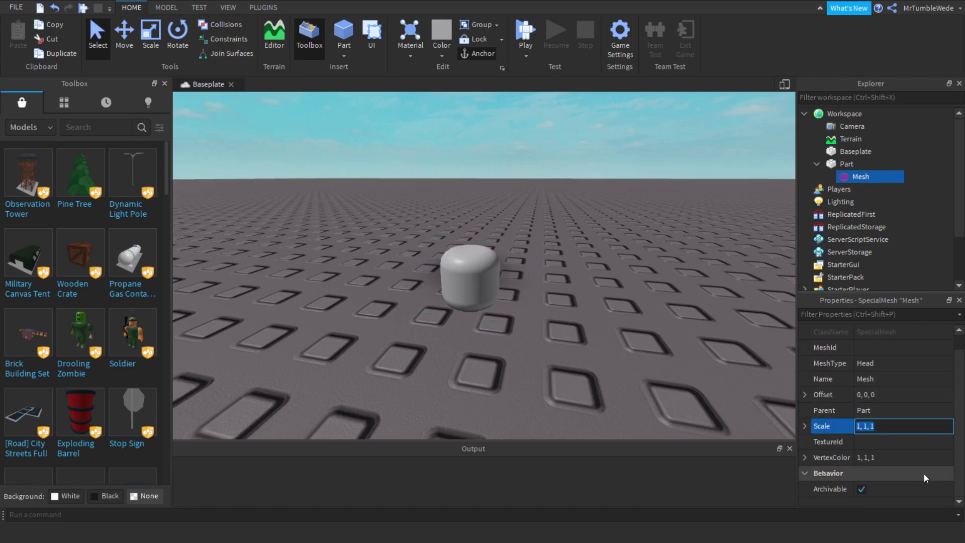
pyautogui.write('1.25,1.25,1,')
pyautogui.write('25')
pyautogui.press('Return')
# Step: Add a BillboardGui inside the head-shaped part, alongside its mesh
pyautogui.click(477, 246)
pyautogui.scroll(4, 483, 258)
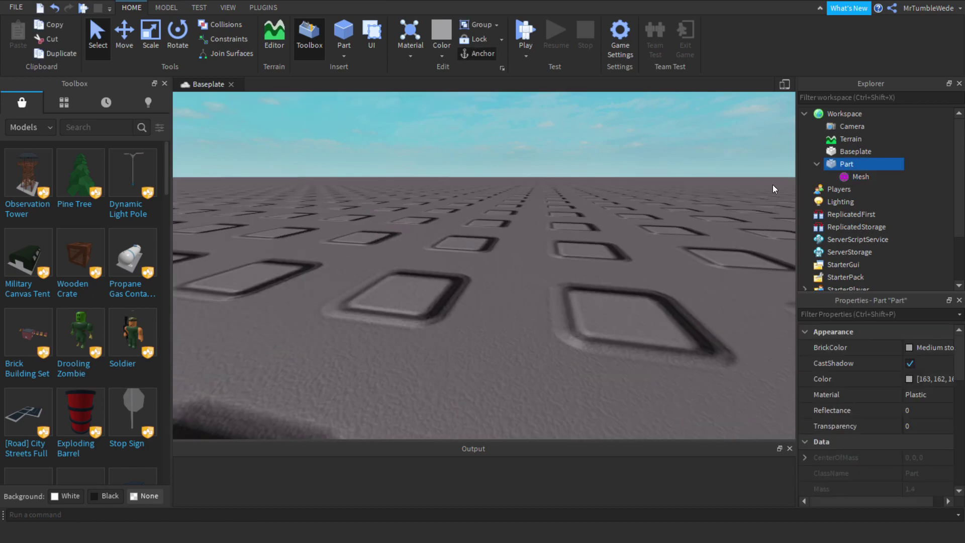
pyautogui.scroll(-5, 772, 185)
pyautogui.moveTo(849, 165)
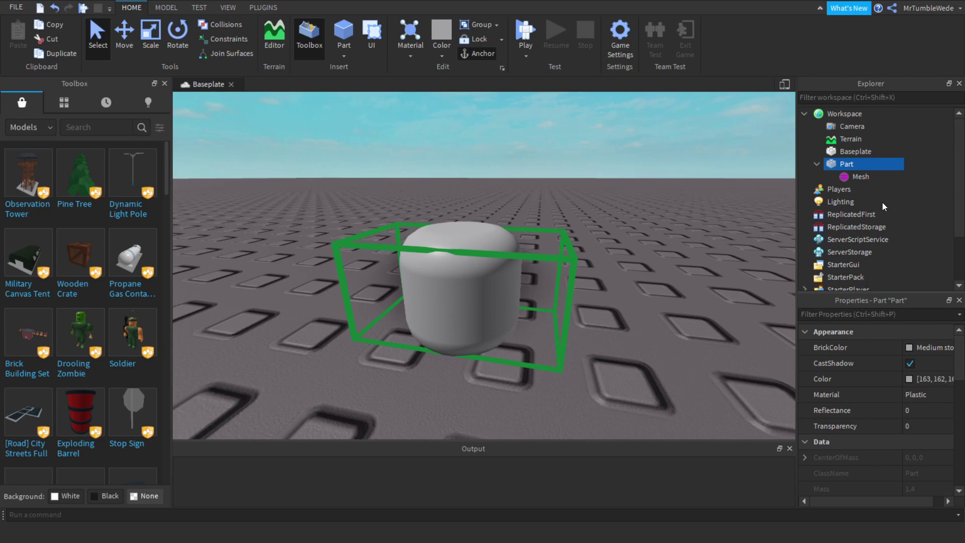
pyautogui.click(858, 201)
pyautogui.click(859, 189)
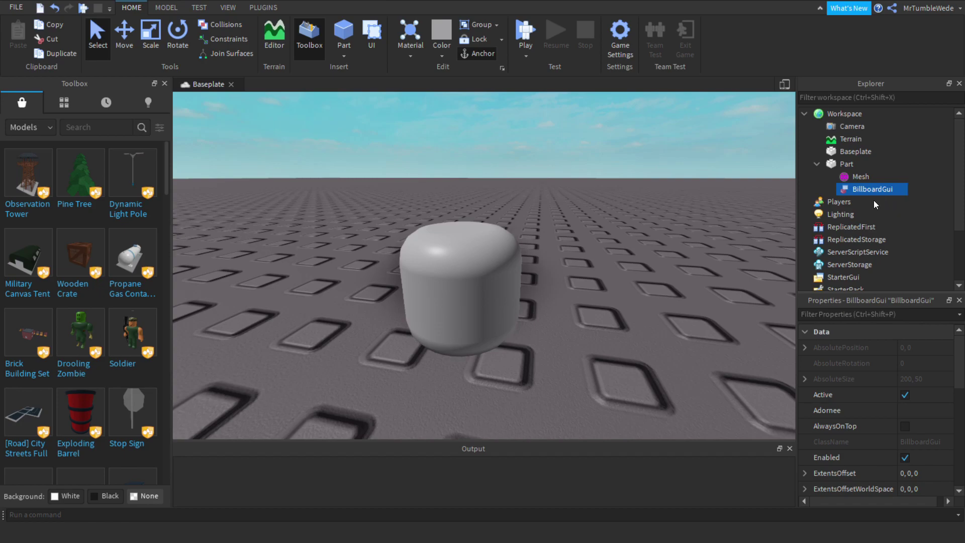
# Step: Turn off ResetOnSpawn for the part's BillboardGui
pyautogui.doubleClick(855, 188)
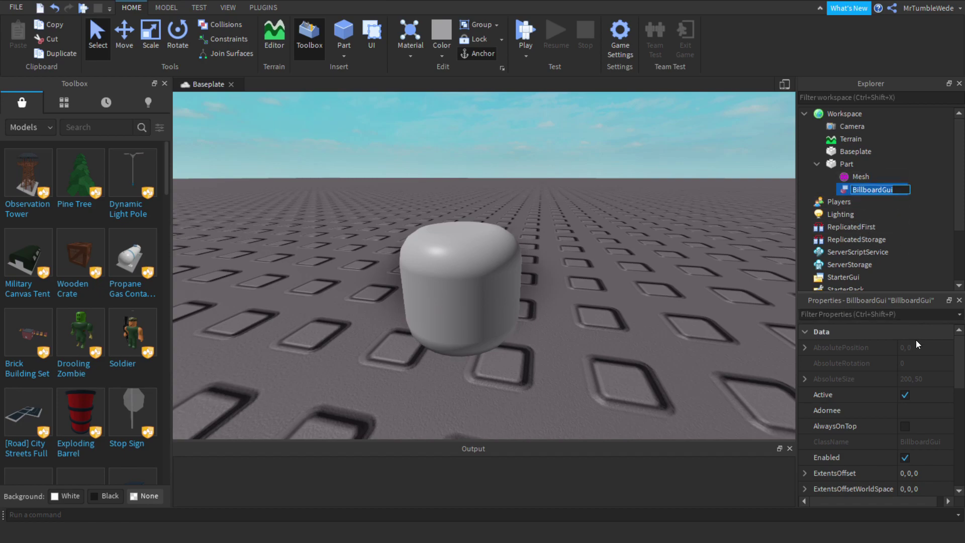
pyautogui.scroll(-3, 915, 372)
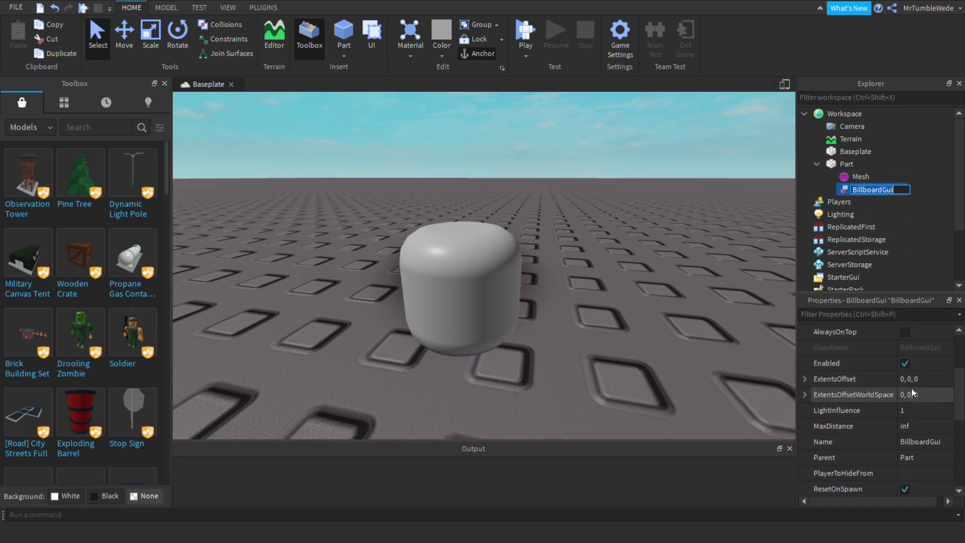
pyautogui.scroll(-3, 911, 388)
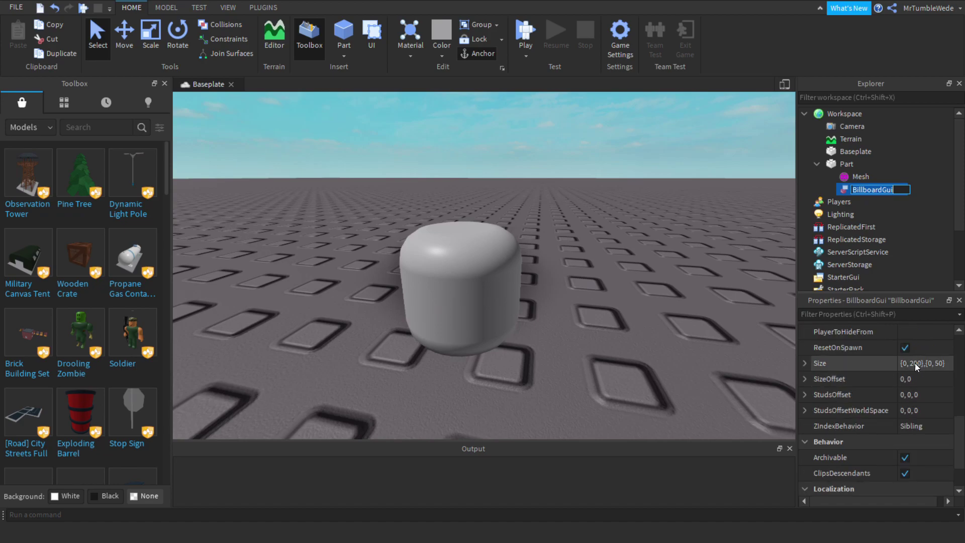
pyautogui.click(914, 363)
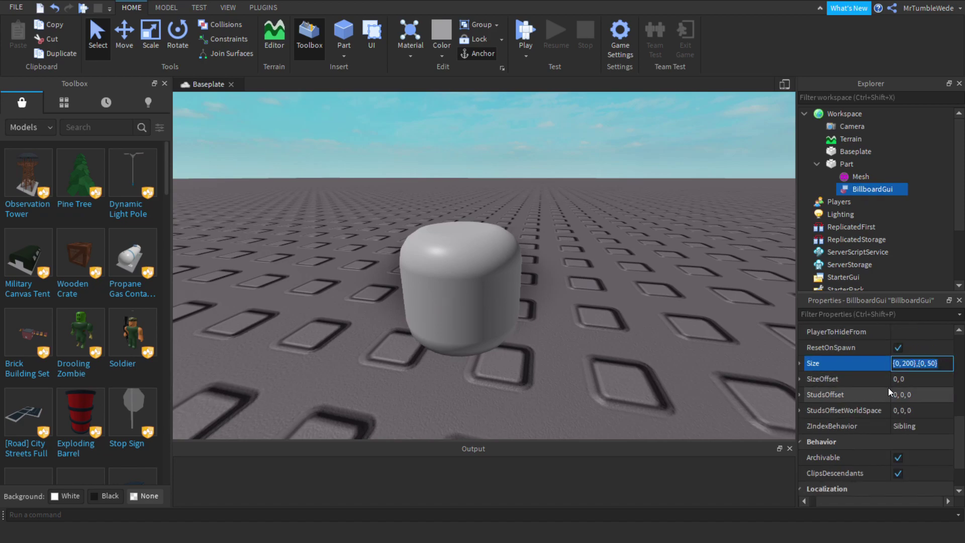
pyautogui.moveTo(545, 325); pyautogui.dragTo(565, 307, button='right')
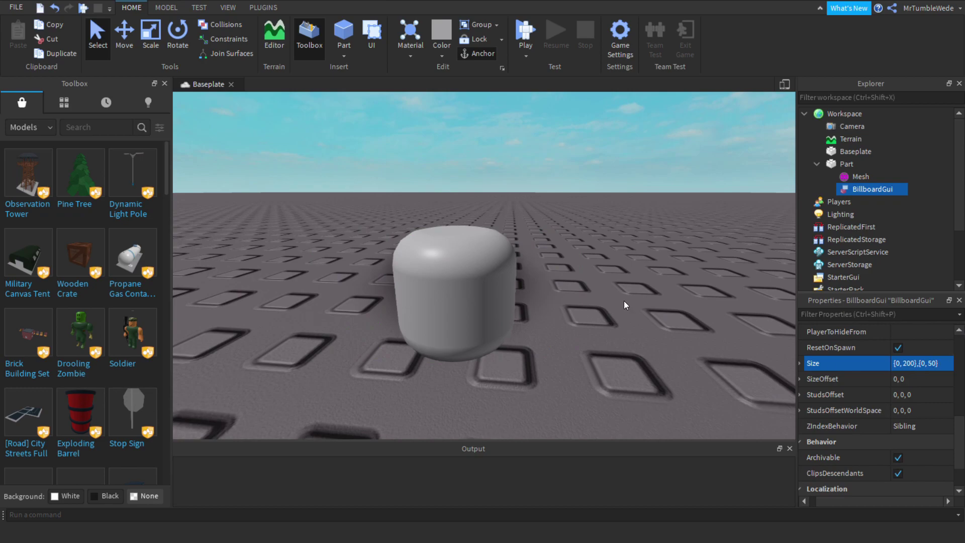
pyautogui.scroll(-10, 532, 267)
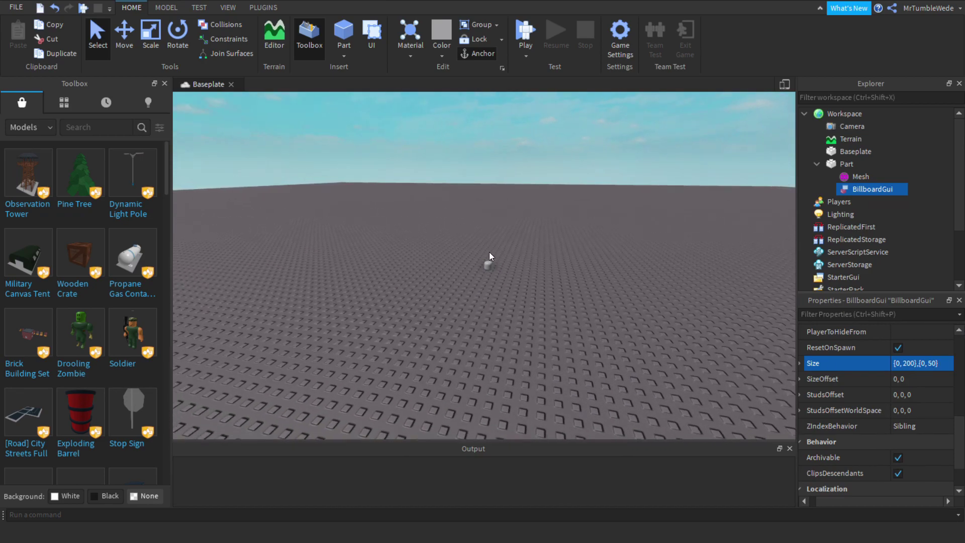
pyautogui.scroll(5, 489, 264)
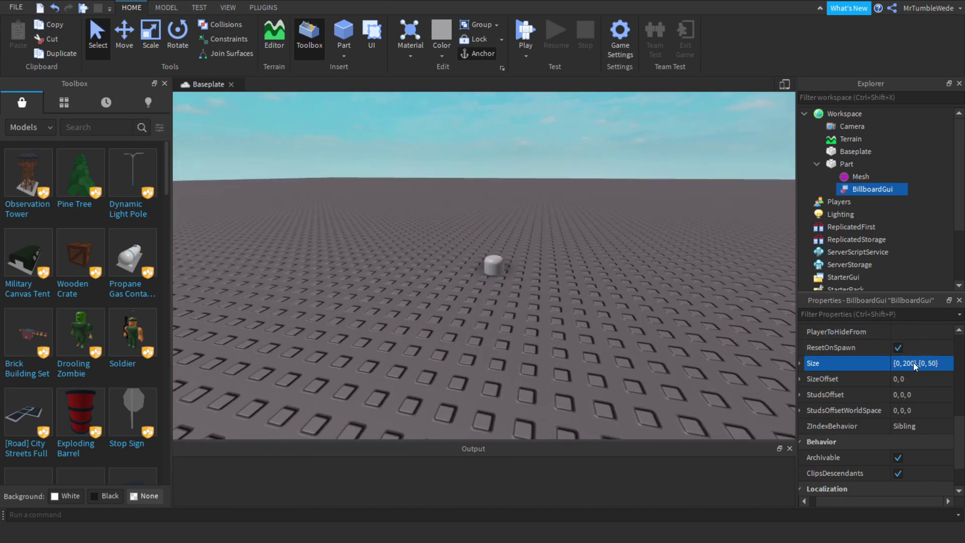
pyautogui.click(898, 348)
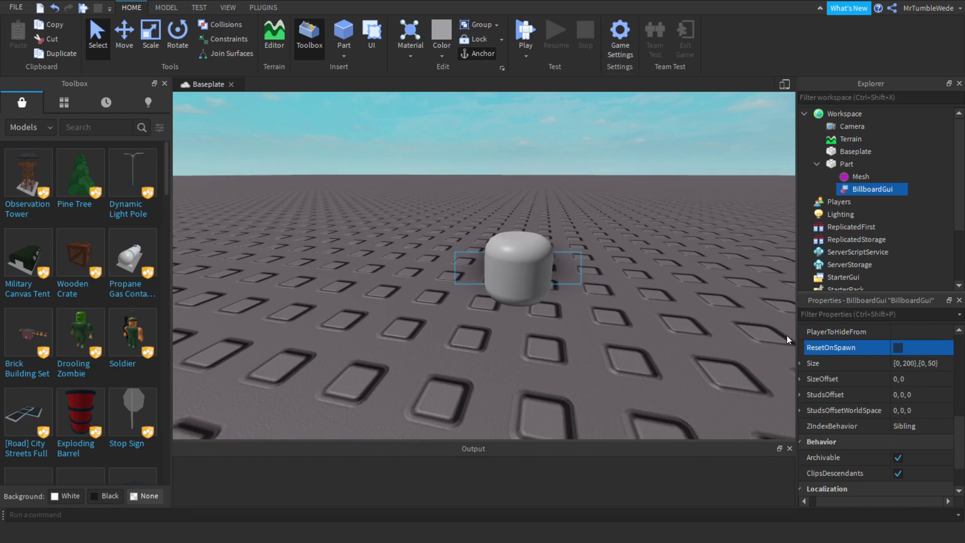
# Step: Set the BillboardGui's Size to a scale of 5 by 1 with zero pixel offsets
pyautogui.scroll(-10, 568, 275)
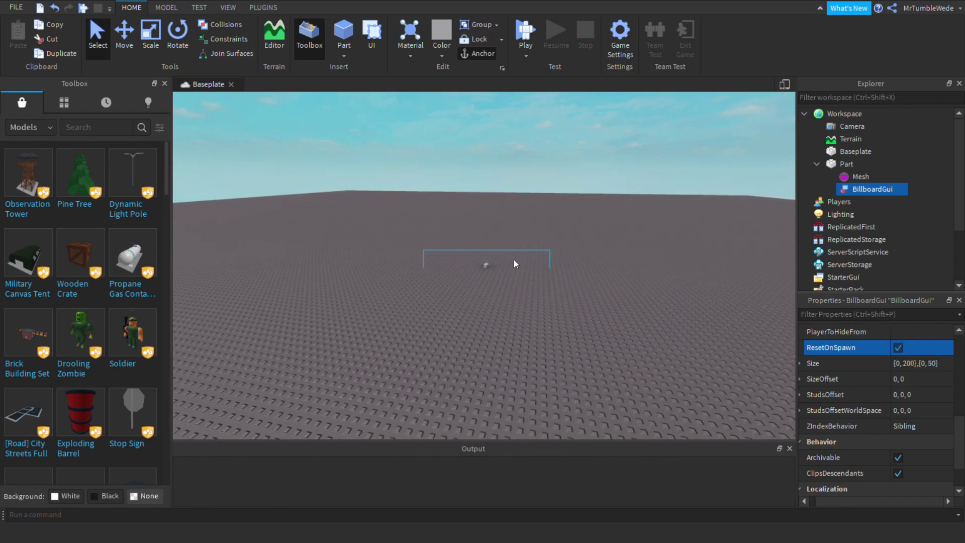
pyautogui.scroll(-4, 457, 271)
pyautogui.scroll(3, 440, 255)
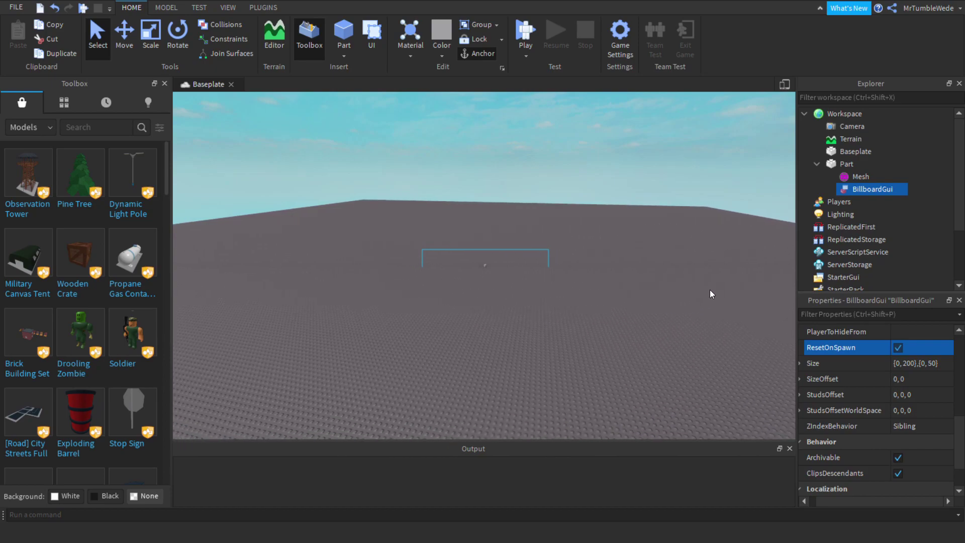
pyautogui.moveTo(709, 289); pyautogui.dragTo(738, 260, button='right')
pyautogui.click(931, 366)
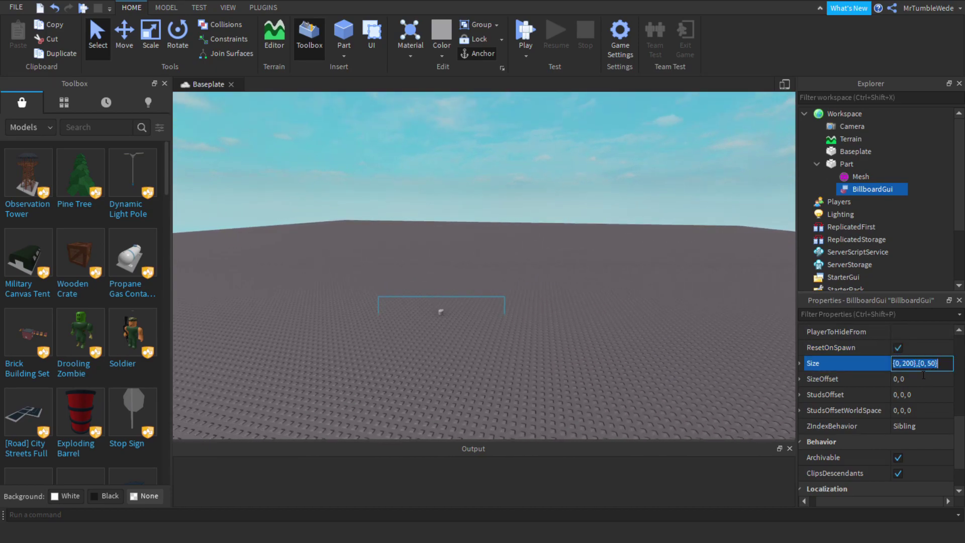
pyautogui.write(',5,1')
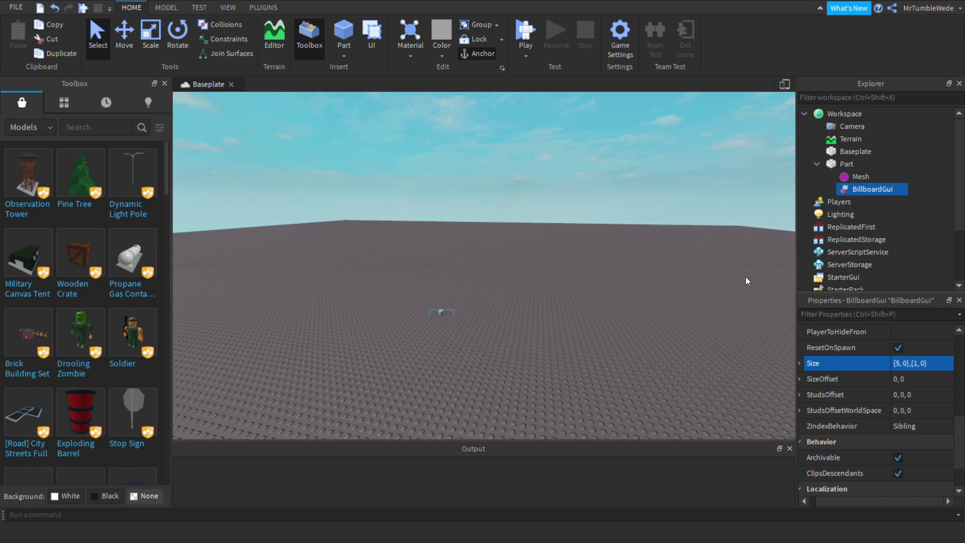
# Step: Set the Y scale of the BillboardGui's Size to 2.5
pyautogui.scroll(4, 661, 254)
pyautogui.moveTo(661, 254); pyautogui.dragTo(661, 254, button='right')
pyautogui.scroll(-3, 658, 255)
pyautogui.press('s')
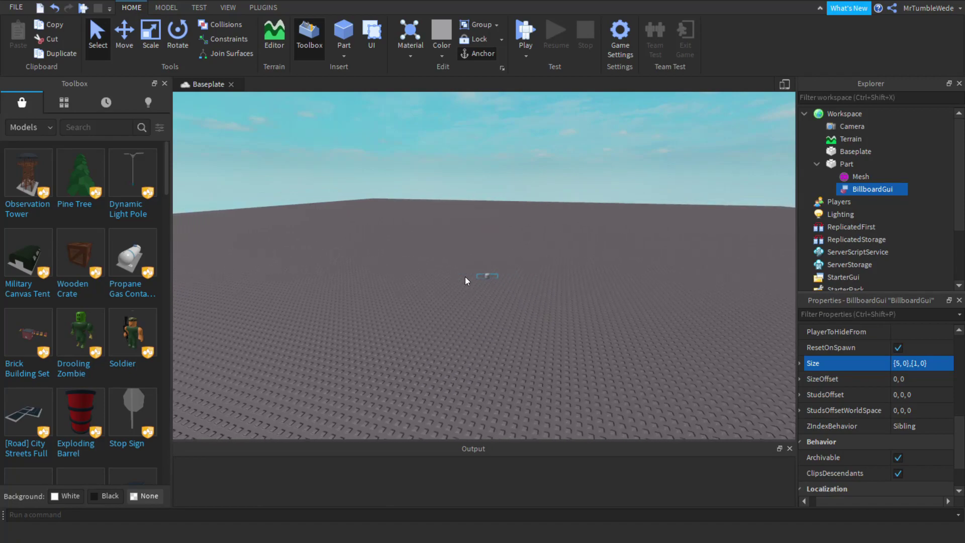
pyautogui.moveTo(495, 282); pyautogui.dragTo(475, 276, button='right')
pyautogui.scroll(5, 473, 272)
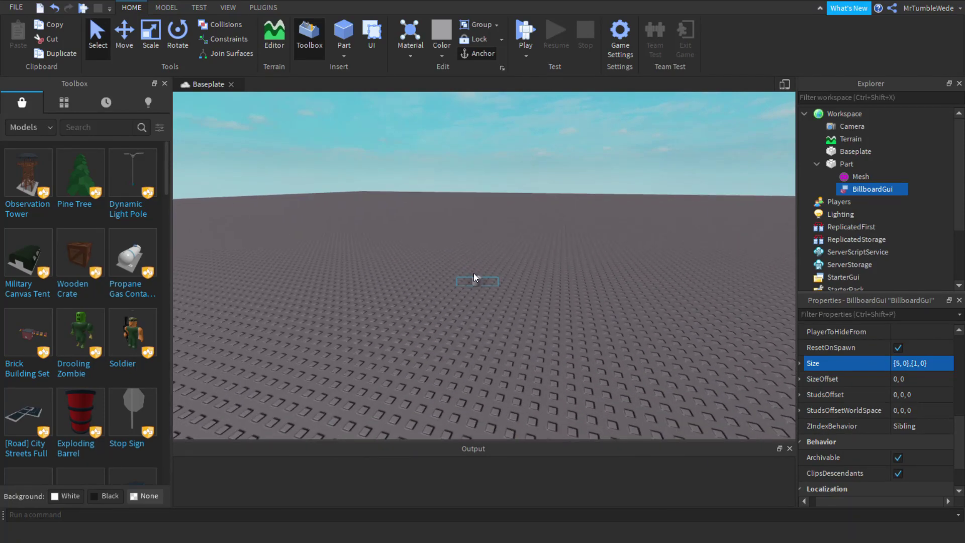
pyautogui.click(915, 364)
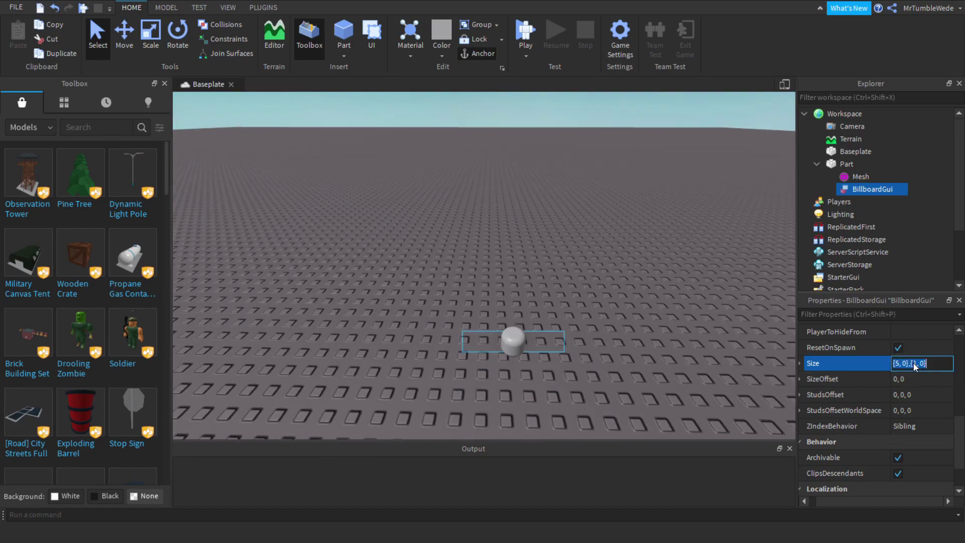
pyautogui.doubleClick(914, 363)
pyautogui.write('2.5')
pyautogui.press('Return')
# Step: Set the BillboardGui's Size to {5, 0},{2, 0}
pyautogui.click(921, 363)
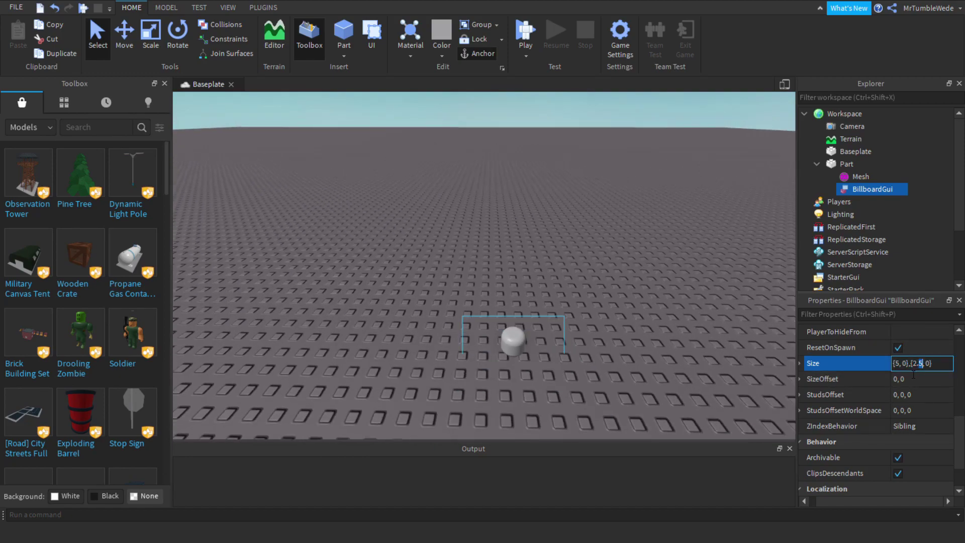
pyautogui.press('BackSpace')
pyautogui.press('BackSpace')
pyautogui.press('Return')
# Step: Set the BillboardGui's StudsOffset to 0, 3, 0 so that it sits above the head-shaped part
pyautogui.scroll(3, 567, 135)
pyautogui.moveTo(592, 155); pyautogui.dragTo(592, 156, button='right')
pyautogui.scroll(-3, 672, 220)
pyautogui.scroll(3, 673, 220)
pyautogui.moveTo(672, 219); pyautogui.dragTo(672, 220, button='right')
pyautogui.scroll(-3, 673, 222)
pyautogui.scroll(3, 672, 220)
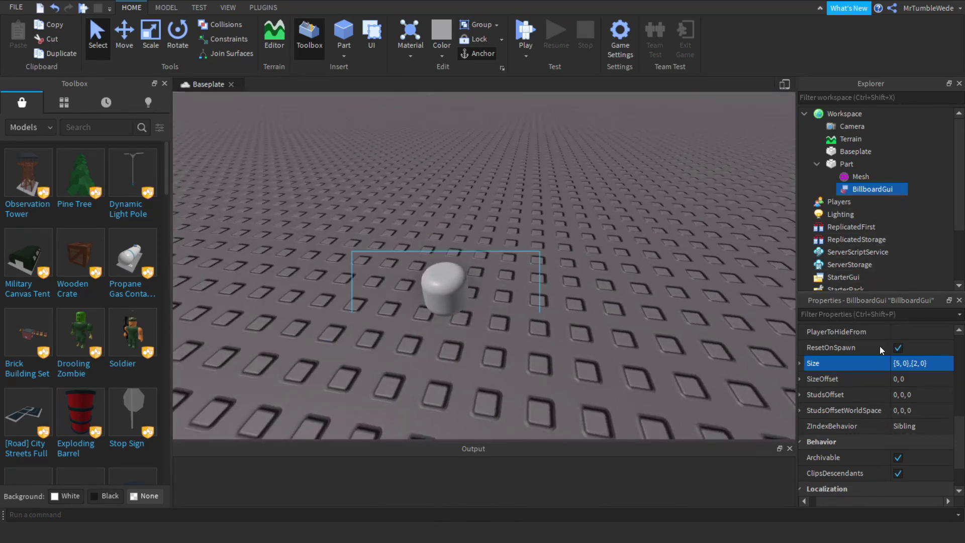
pyautogui.click(913, 393)
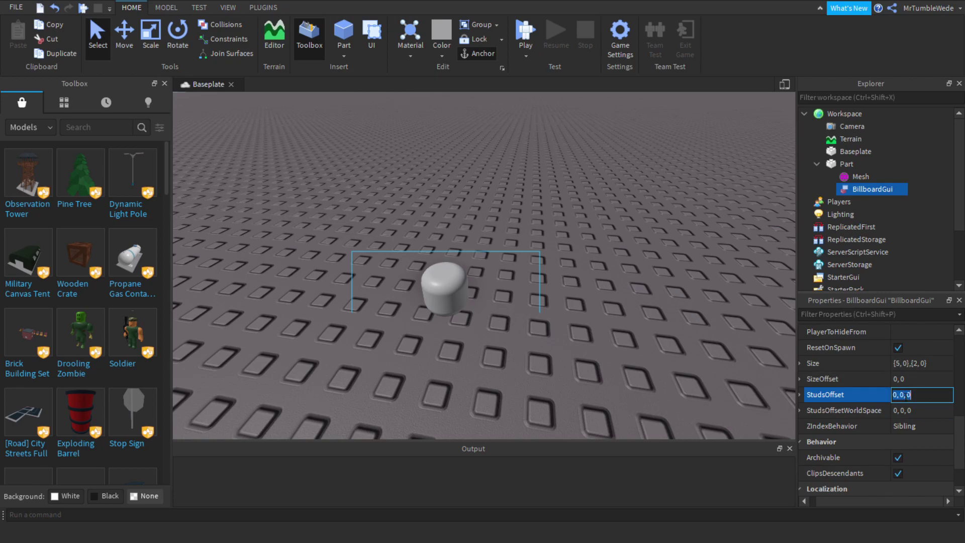
pyautogui.doubleClick(903, 395)
pyautogui.write('3')
pyautogui.press('Return')
# Step: Examine the billboard's placement above the part from different distances and angles
pyautogui.moveTo(444, 230); pyautogui.dragTo(444, 234, button='right')
pyautogui.scroll(-2, 445, 230)
pyautogui.scroll(-2, 445, 230)
pyautogui.scroll(3, 445, 230)
pyautogui.moveTo(520, 403); pyautogui.dragTo(520, 403, button='right')
pyautogui.scroll(2, 520, 403)
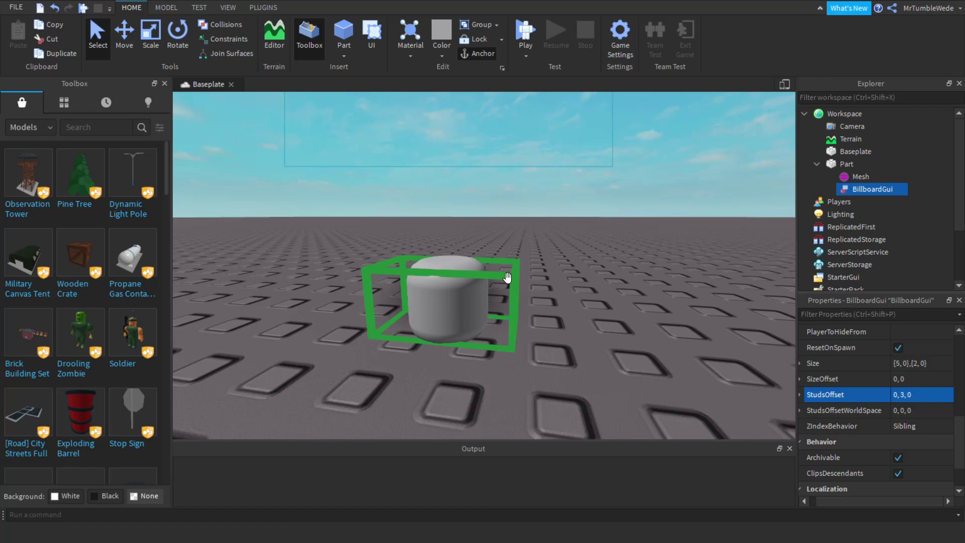
pyautogui.scroll(-2, 461, 215)
pyautogui.scroll(3, 468, 220)
pyautogui.moveTo(461, 215); pyautogui.dragTo(469, 219, button='right')
pyautogui.scroll(-4, 469, 220)
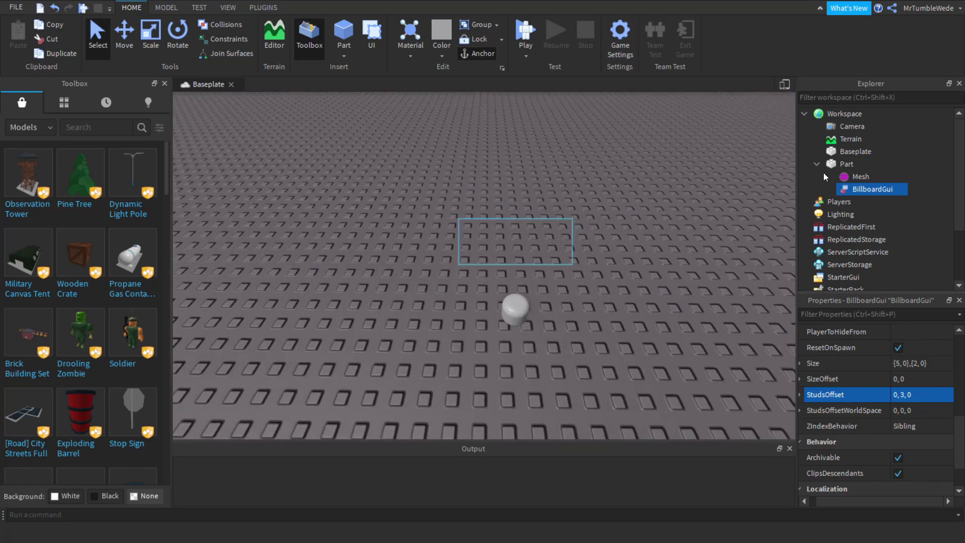
# Step: Add a TextLabel inside the BillboardGui and set its BackgroundTransparency to 1
pyautogui.click(901, 189)
pyautogui.click(868, 243)
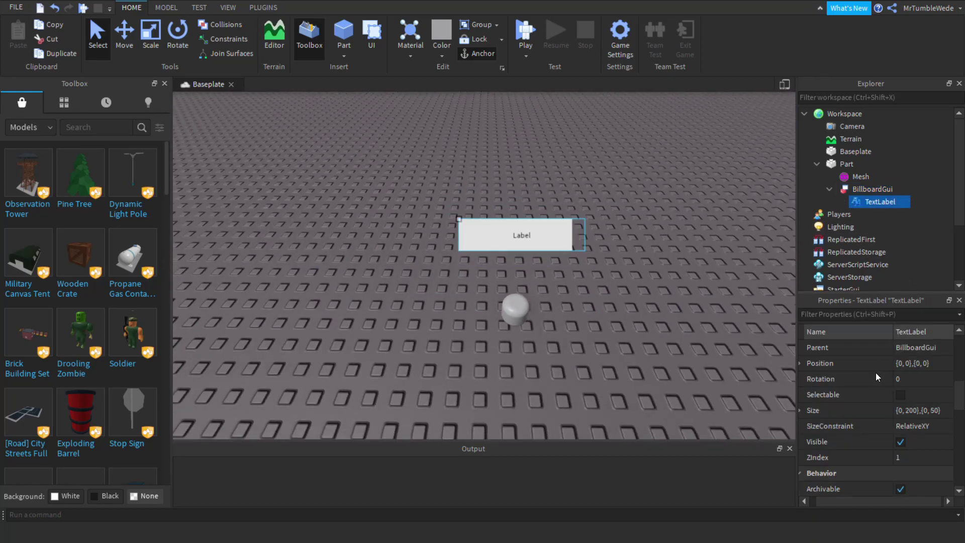
pyautogui.scroll(5, 915, 357)
pyautogui.click(914, 340)
pyautogui.write('1')
pyautogui.press('Return')
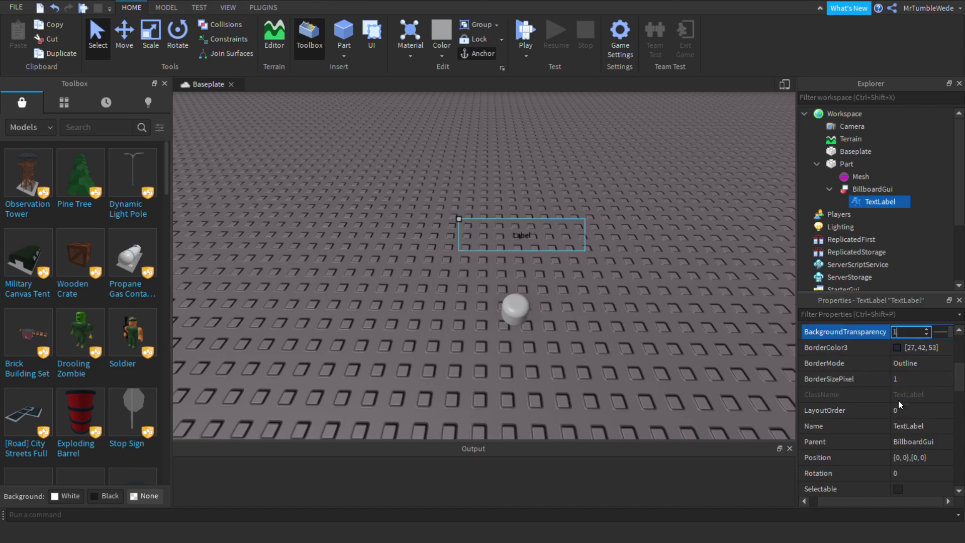
# Step: Set the TextLabel's Size to {1, 0},{1, 0} so that it fills the billboard
pyautogui.scroll(-5, 897, 400)
pyautogui.click(910, 410)
pyautogui.write('1,0,1,0')
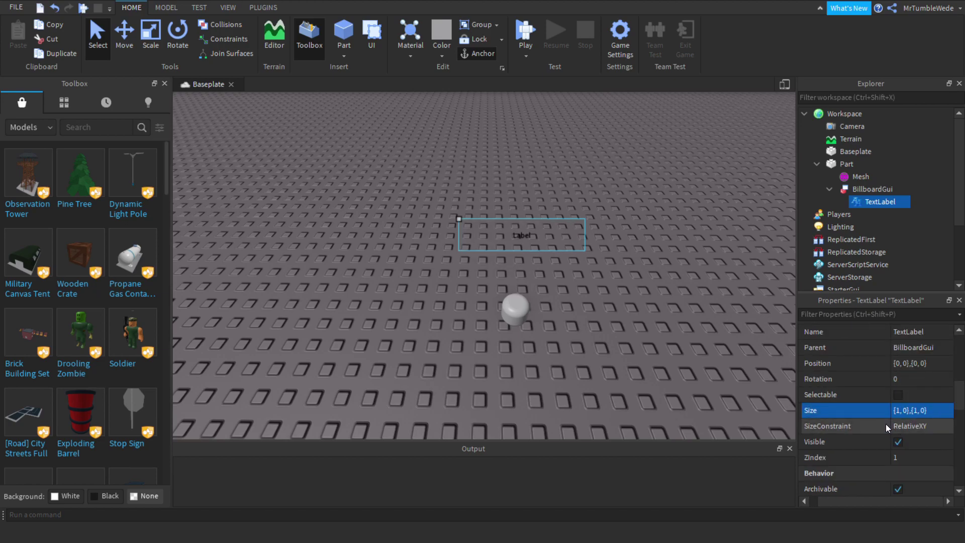
pyautogui.press('Return')
# Step: Turn on TextScaled for the TextLabel and set its TextColor3 to 255, 255, 255
pyautogui.scroll(-8, 854, 430)
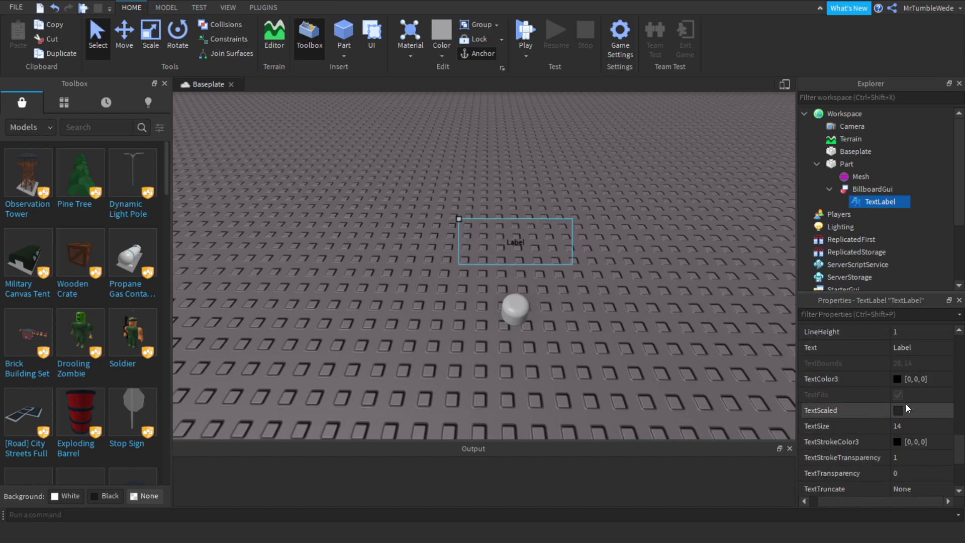
pyautogui.click(907, 408)
pyautogui.click(910, 383)
pyautogui.write('255,')
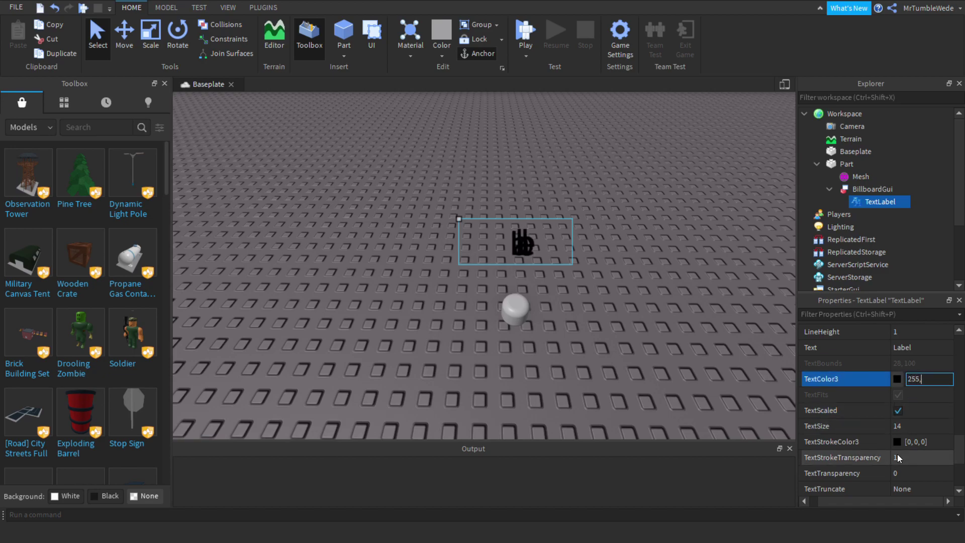
pyautogui.write(' 255, 255')
pyautogui.press('Return')
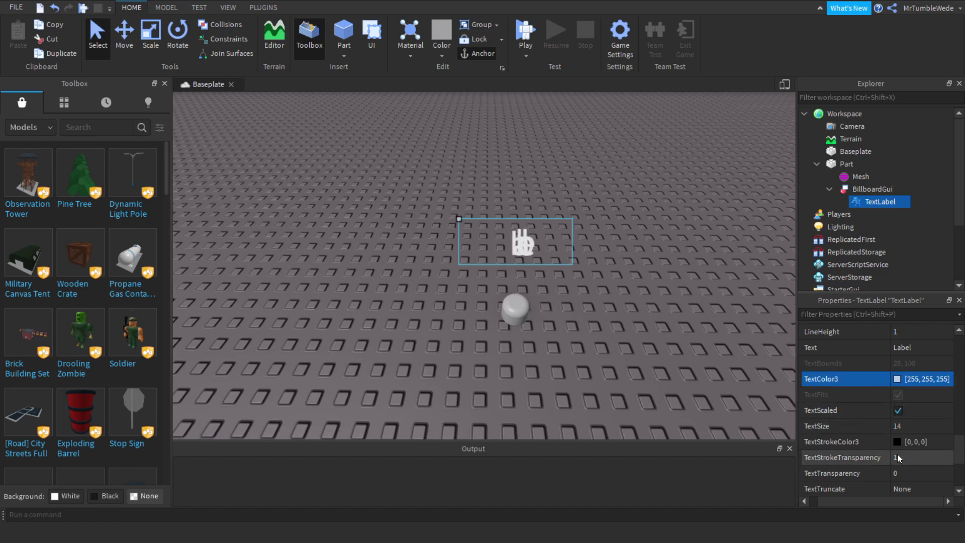
# Step: Set the TextLabel's TextStrokeTransparency to 0 and its Text to "Player"
pyautogui.click(933, 454)
pyautogui.write('0')
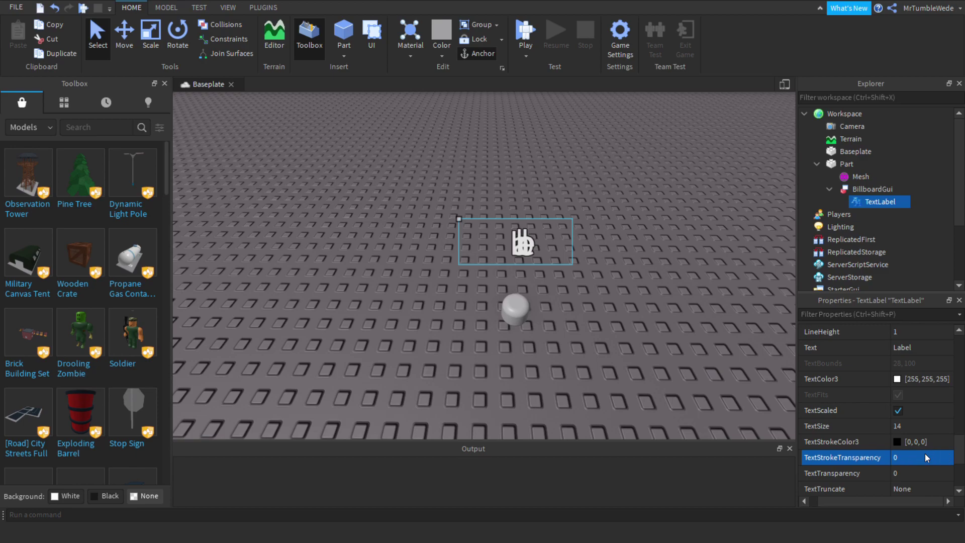
pyautogui.click(932, 349)
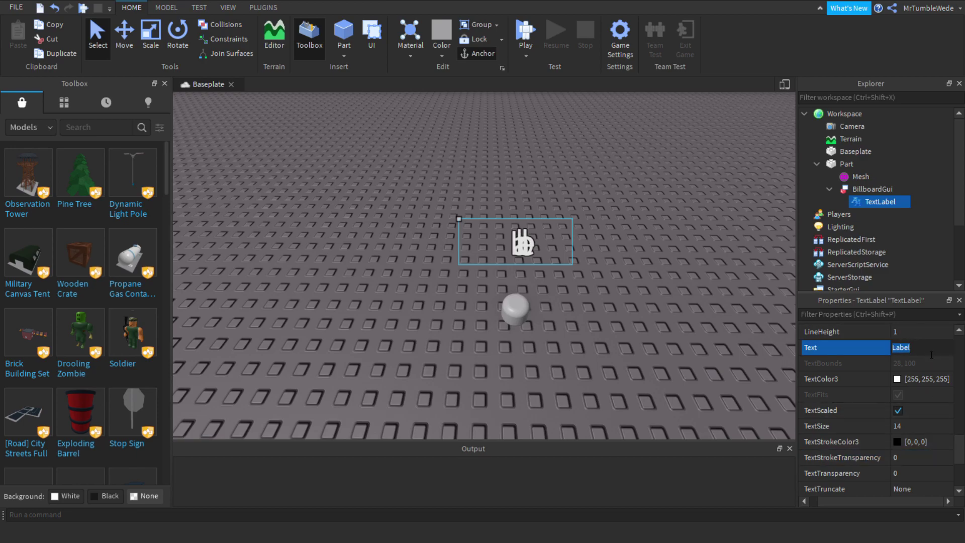
pyautogui.write('Player')
pyautogui.press('Return')
# Step: Set the BillboardGui's LightInfluence to 0
pyautogui.scroll(4, 591, 272)
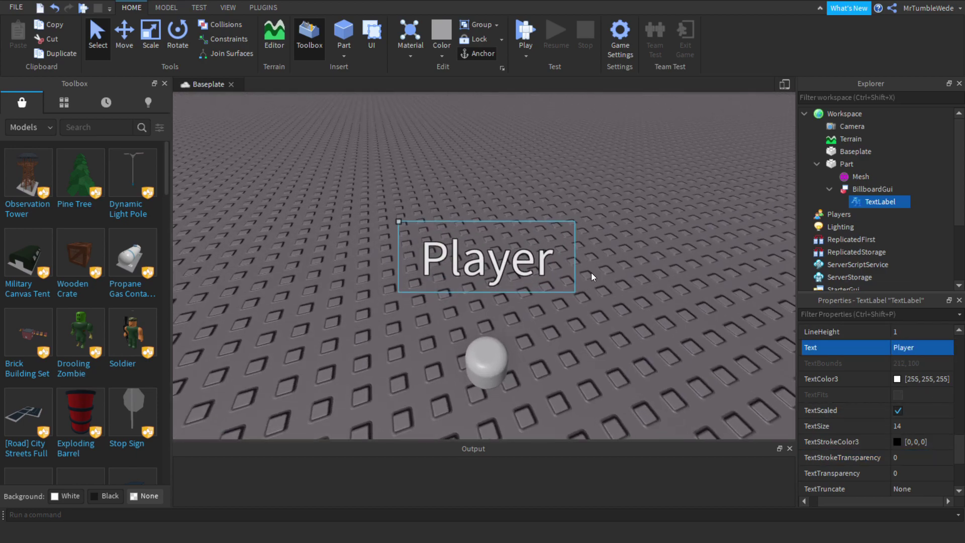
pyautogui.moveTo(591, 272); pyautogui.dragTo(595, 239, button='right')
pyautogui.scroll(-4, 595, 234)
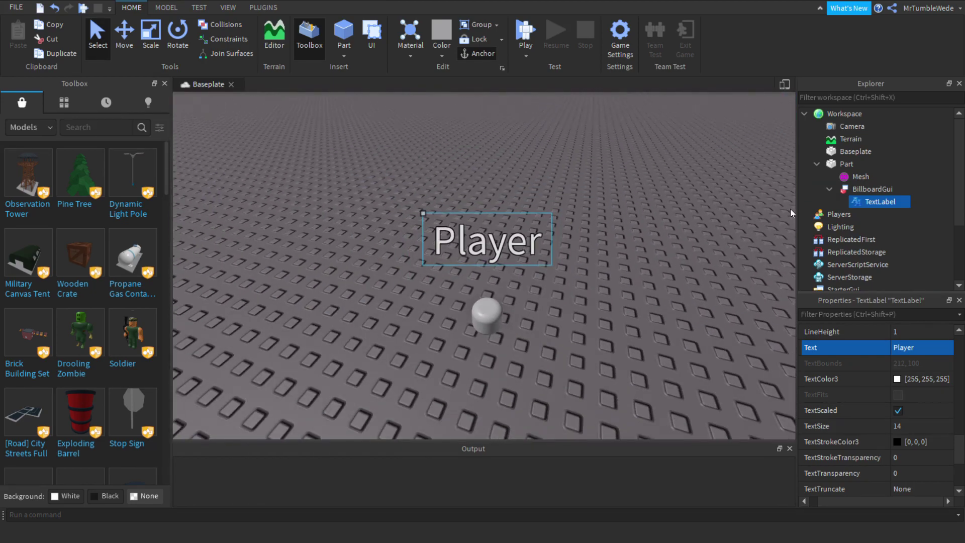
pyautogui.click(872, 189)
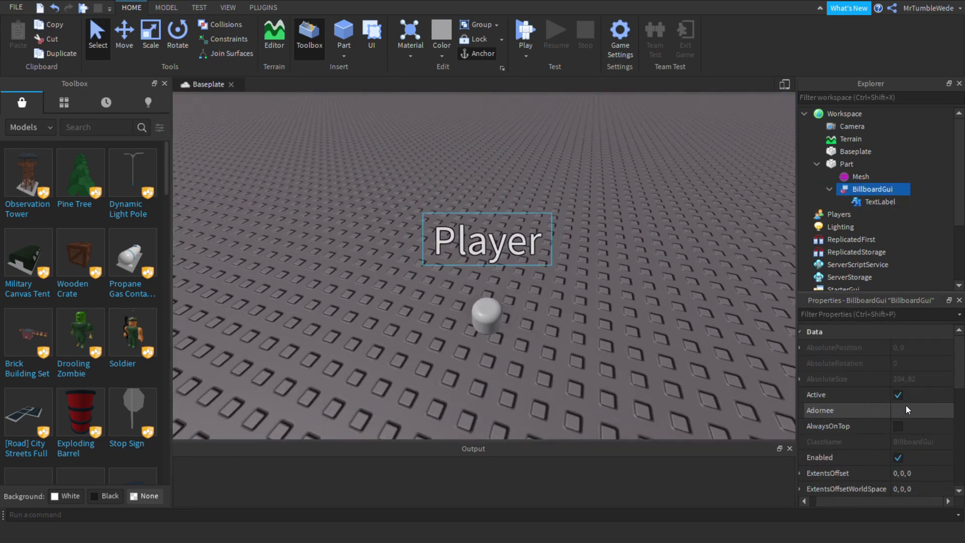
pyautogui.scroll(-4, 907, 405)
pyautogui.click(907, 410)
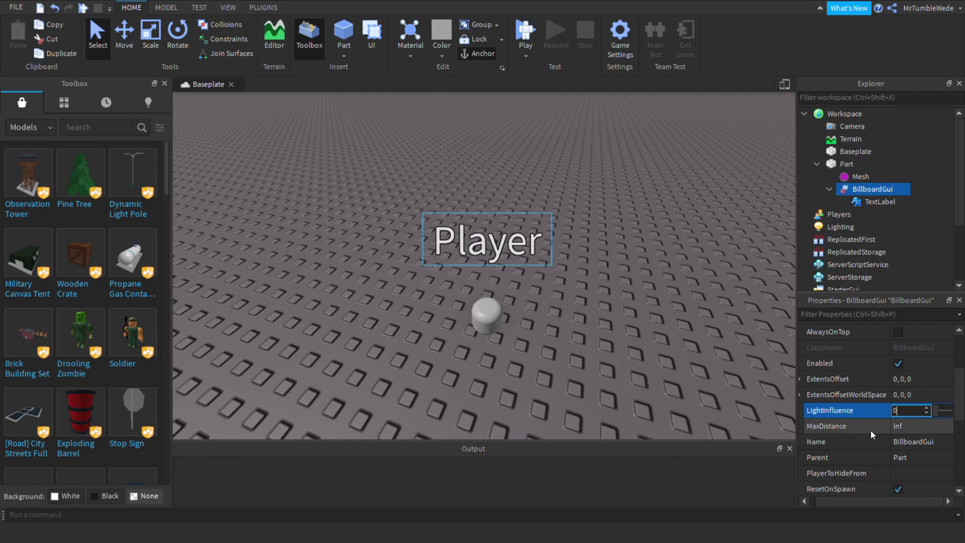
pyautogui.press('Return')
# Step: Examine the label above the part from several distances and look through the TextLabel's text properties
pyautogui.scroll(3, 456, 278)
pyautogui.moveTo(457, 278); pyautogui.dragTo(458, 278, button='right')
pyautogui.scroll(-6, 456, 278)
pyautogui.scroll(4, 456, 277)
pyautogui.scroll(-2, 457, 277)
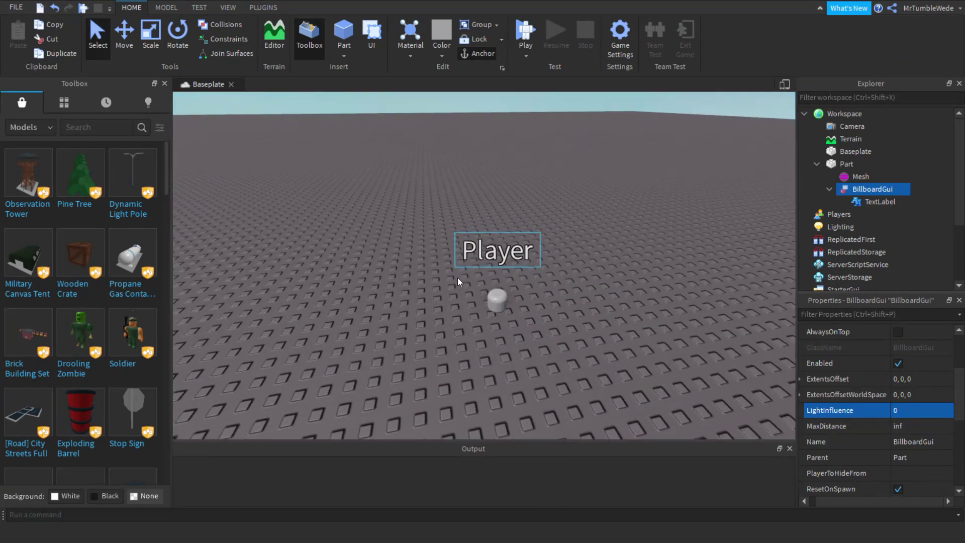
pyautogui.scroll(2, 457, 281)
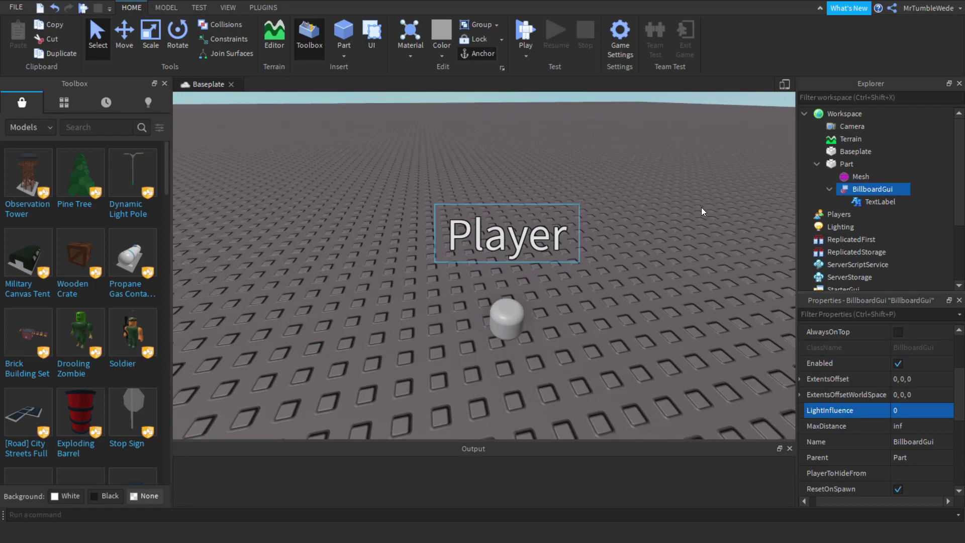
pyautogui.click(876, 203)
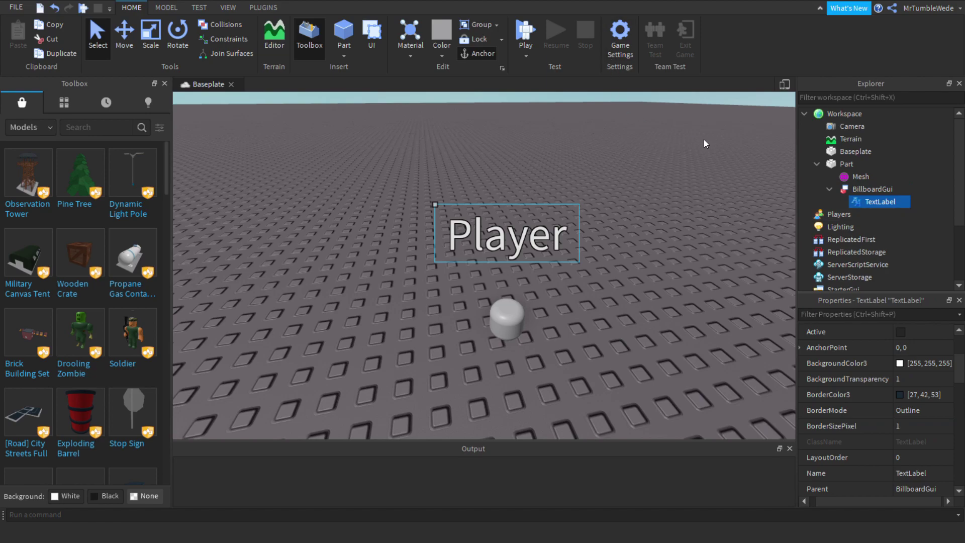
pyautogui.scroll(3, 746, 295)
pyautogui.moveTo(747, 296)
pyautogui.mouseDown(button='right')
pyautogui.moveTo(753, 290)
pyautogui.moveTo(743, 297)
pyautogui.mouseUp(button='right')
pyautogui.scroll(-5, 749, 292)
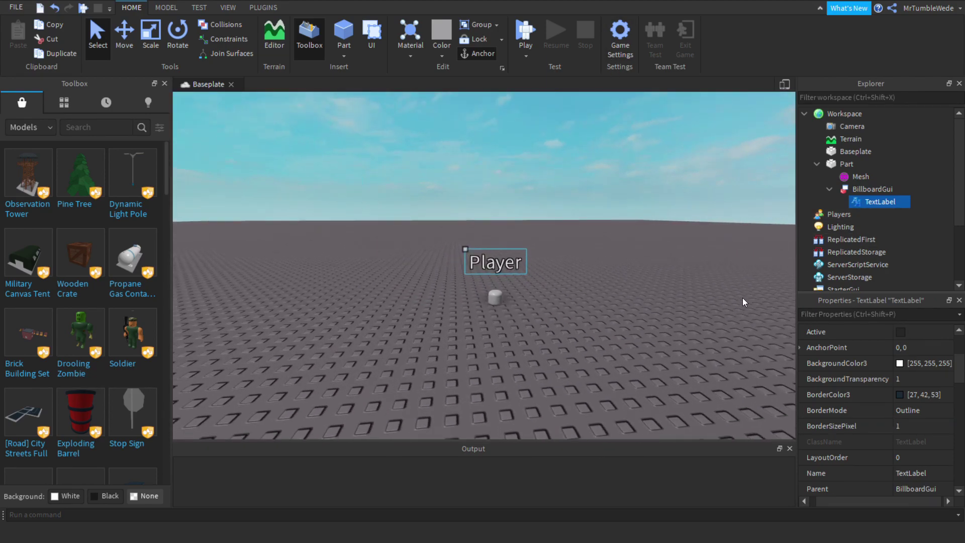
pyautogui.scroll(3, 743, 298)
pyautogui.scroll(-3, 786, 335)
pyautogui.scroll(-12, 872, 413)
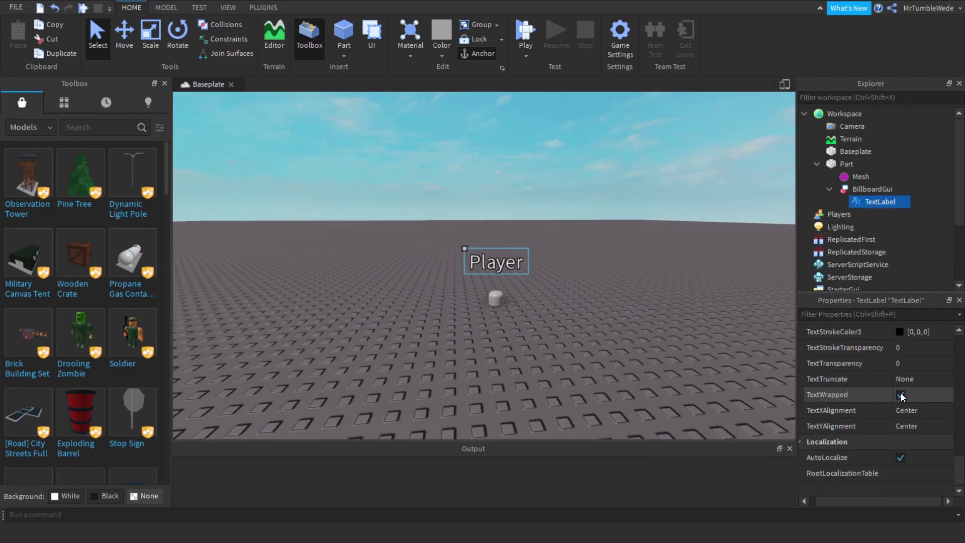
pyautogui.scroll(4, 899, 397)
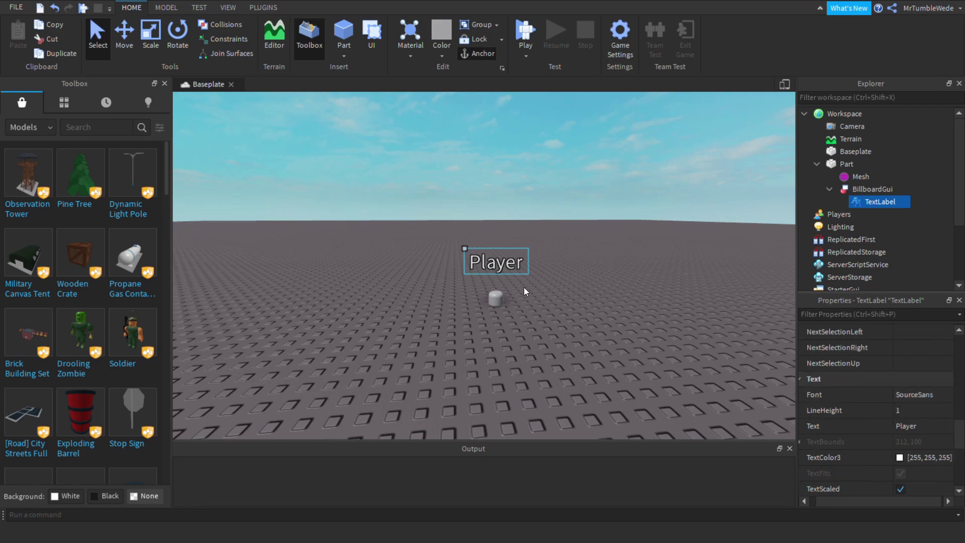
pyautogui.scroll(5, 524, 288)
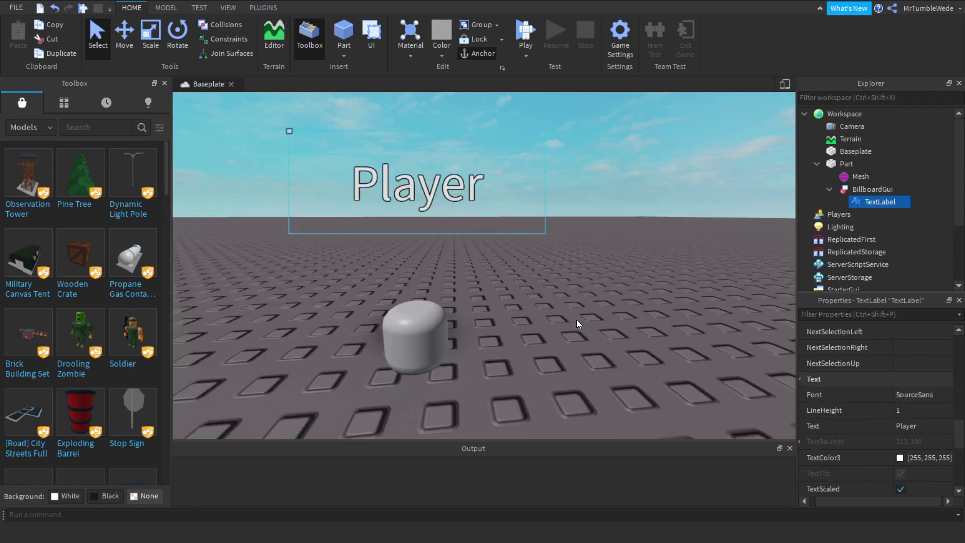
# Step: Clear the TextLabel's Text so that the billboard label is empty
pyautogui.click(897, 426)
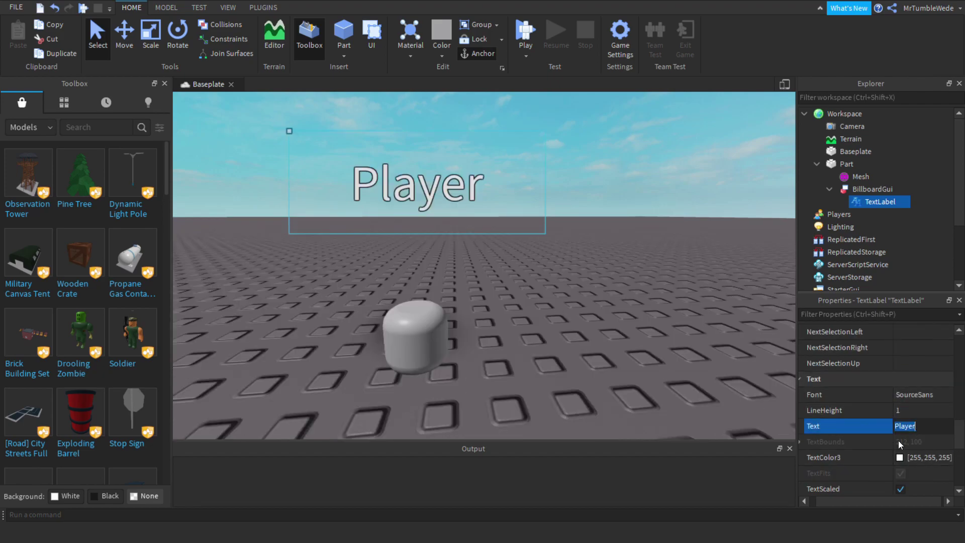
pyautogui.press('BackSpace')
pyautogui.click(867, 186)
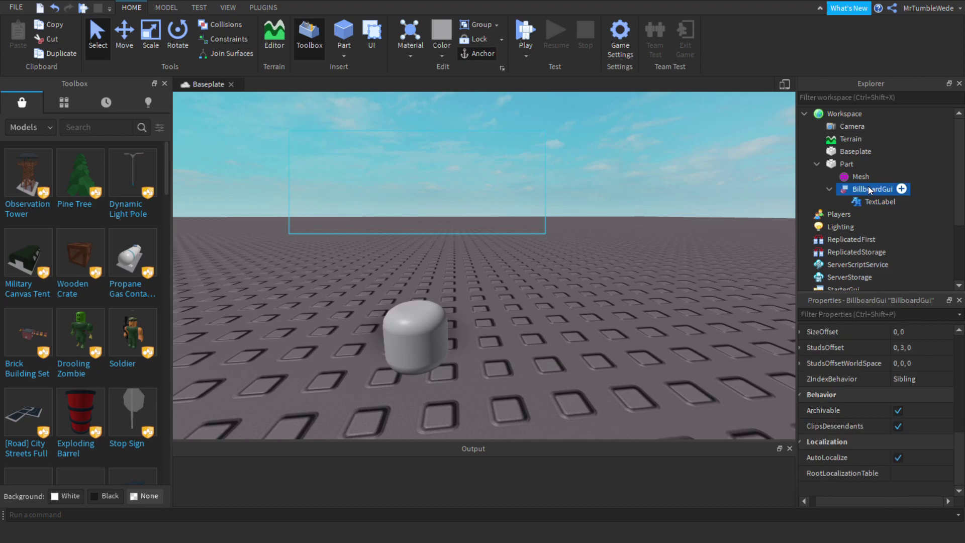
# Step: Move the BillboardGui with its TextLabel out of the part and into StarterGui
pyautogui.click(830, 190)
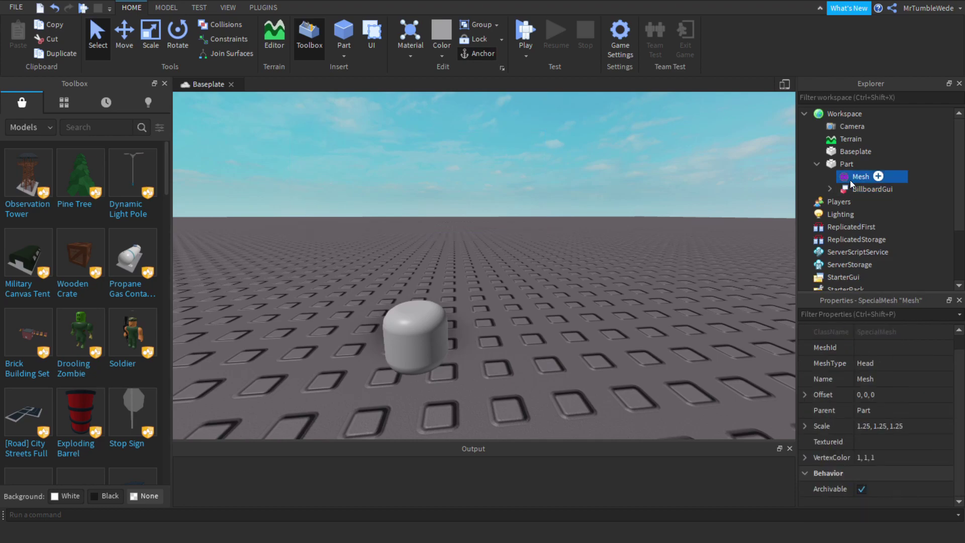
pyautogui.click(845, 189)
pyautogui.moveTo(848, 189); pyautogui.dragTo(869, 192)
pyautogui.scroll(-3, 866, 215)
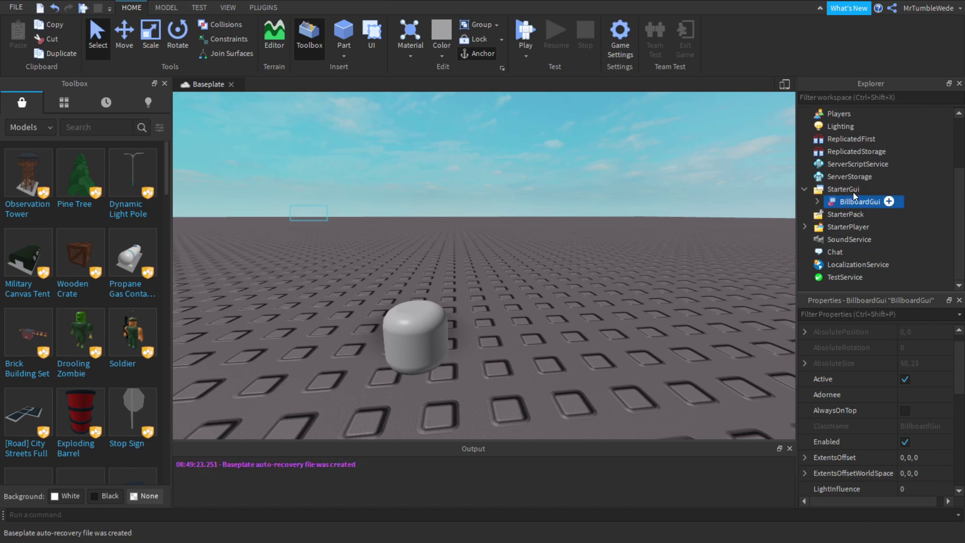
# Step: Add a new Script to ServerScriptService and move the BillboardGui with its TextLabel into that Script
pyautogui.click(835, 168)
pyautogui.click(909, 173)
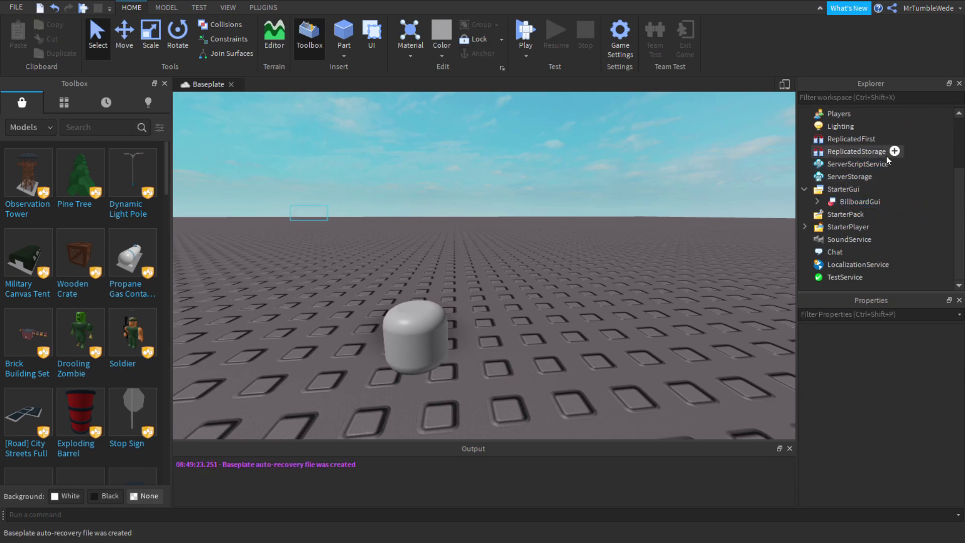
pyautogui.click(890, 164)
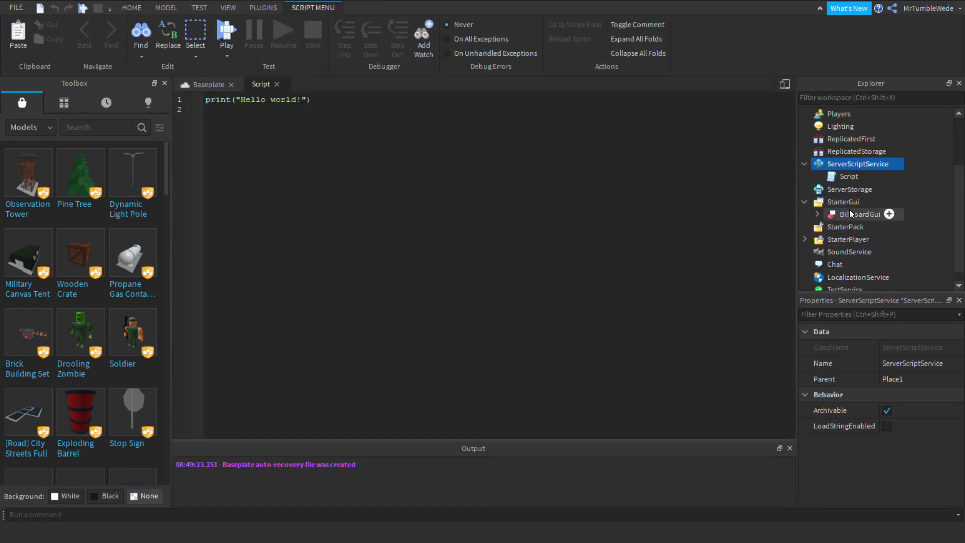
pyautogui.moveTo(849, 211); pyautogui.dragTo(879, 180)
# Step: Delete the head-shaped reference part from Workspace and return to the Baseplate view
pyautogui.scroll(2, 866, 210)
pyautogui.click(837, 164)
pyautogui.press('Delete')
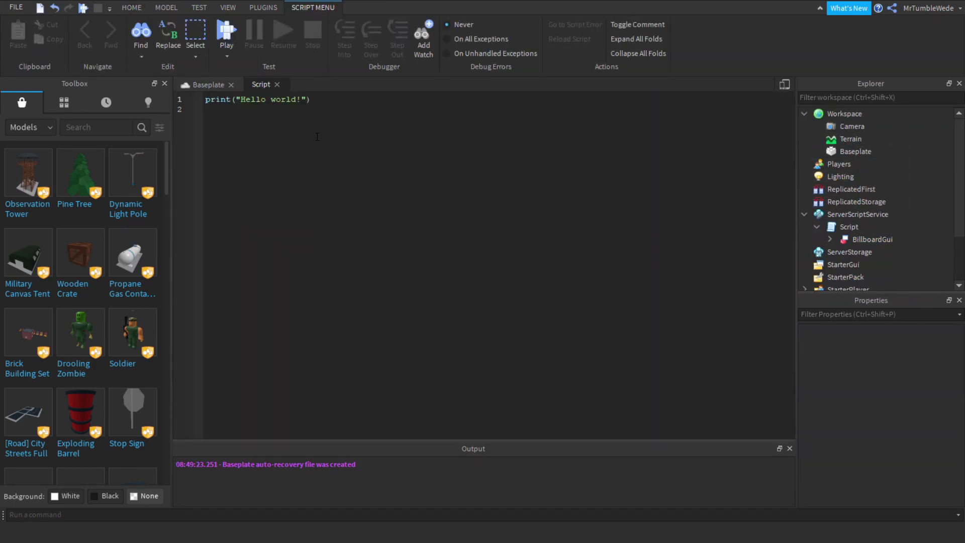
pyautogui.click(206, 86)
# Step: Replace the Script's default code with a game.Players.PlayerAdded:Connect handler whose function takes player as its parameter
pyautogui.click(262, 85)
pyautogui.hotkey('ctrl', 'a')
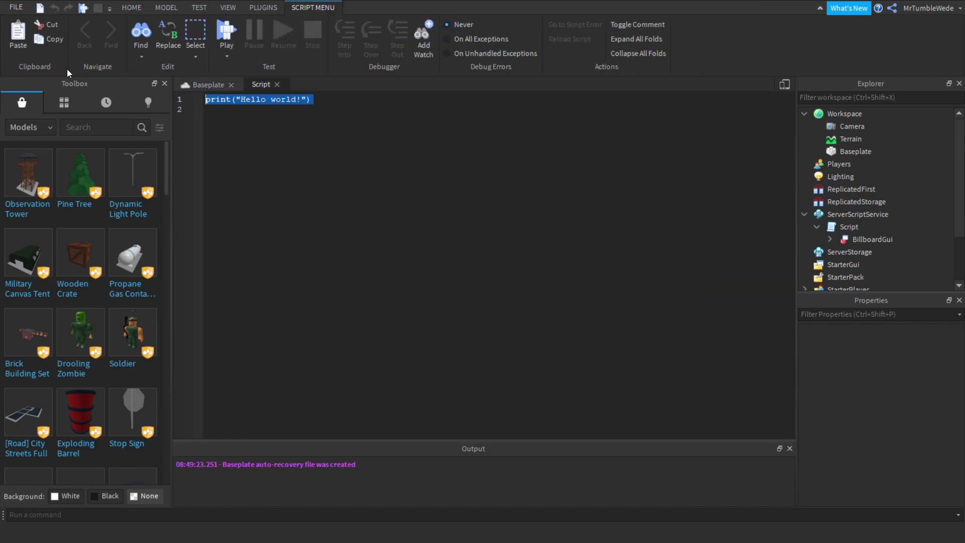
pyautogui.press('BackSpace')
pyautogui.write('game.Players.PlayerAdded:Connect(fu')
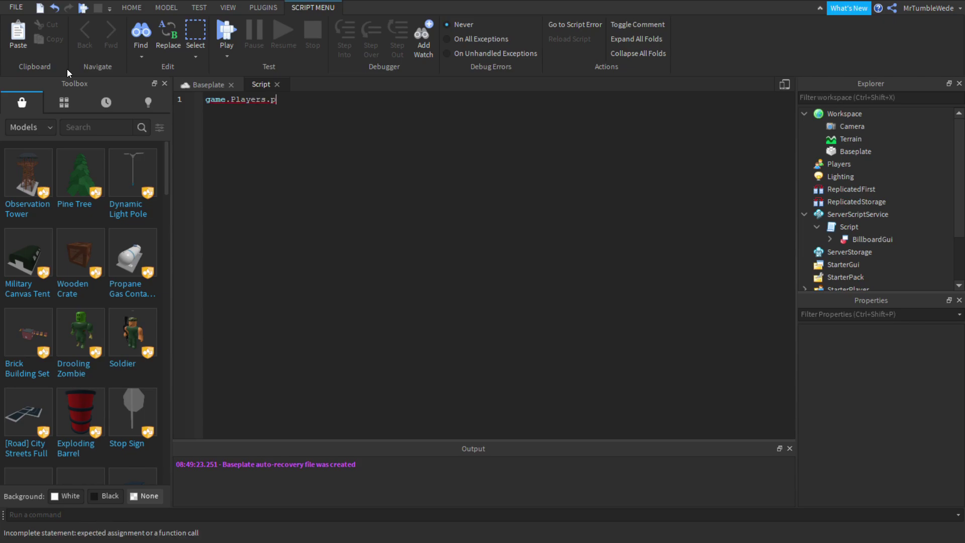
pyautogui.write('nction')
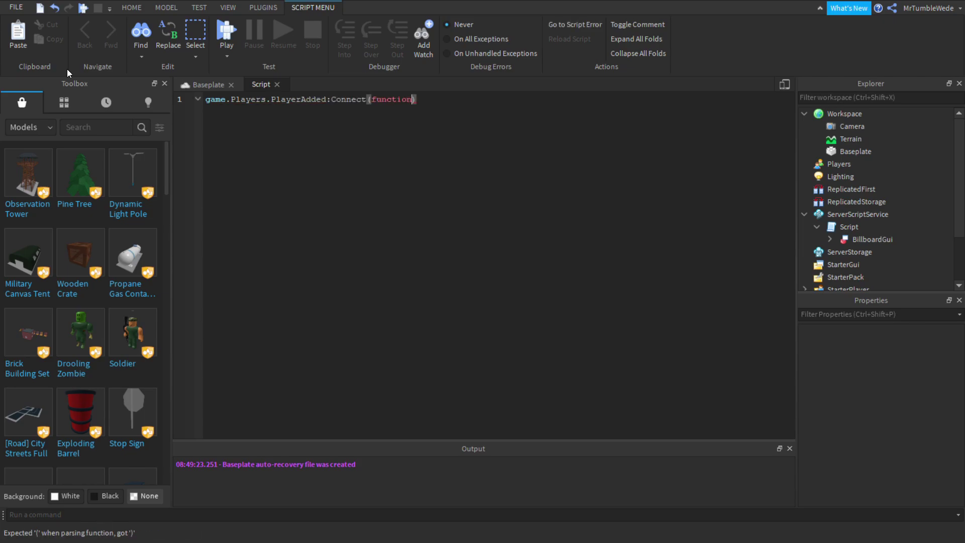
pyautogui.write('(player)')
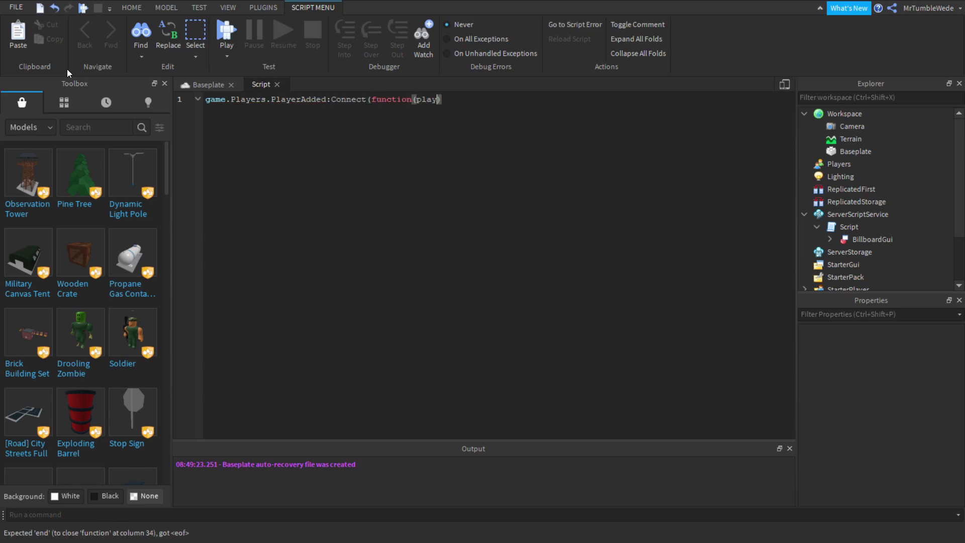
pyautogui.press('Return')
# Step: Nest a player.CharacterAdded:Connect(function(character) handler inside the PlayerAdded function and close it with end)
pyautogui.write('player.CHaracter')
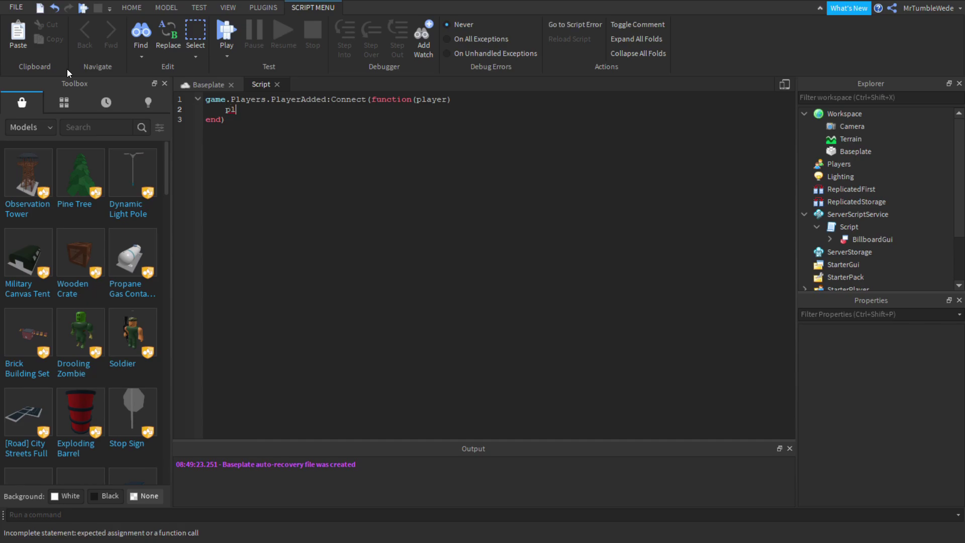
pyautogui.press('BackSpace')
pyautogui.press('BackSpace')
pyautogui.press('BackSpace')
pyautogui.press('BackSpace')
pyautogui.press('BackSpace')
pyautogui.press('BackSpace')
pyautogui.press('BackSpace')
pyautogui.press('BackSpace')
pyautogui.write('haracterAdded:Connect(function()')
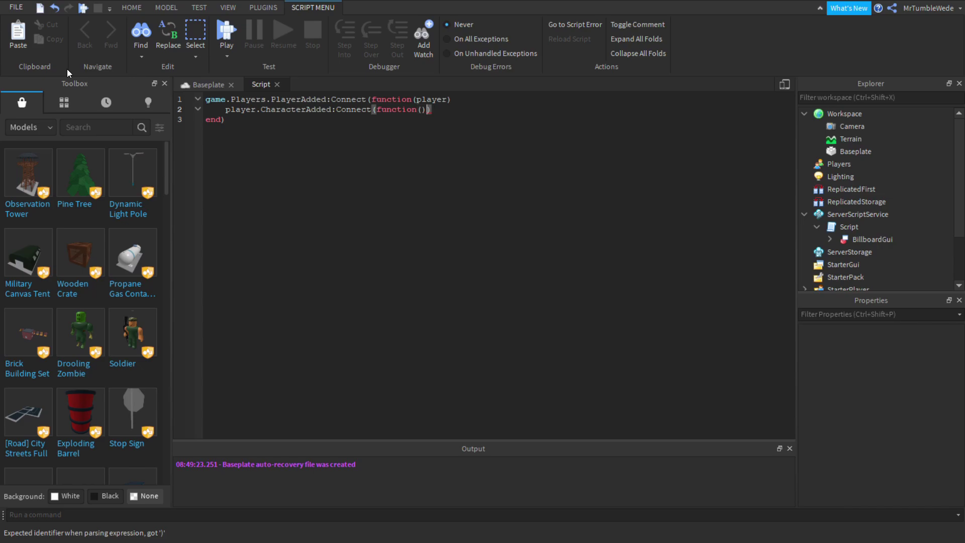
pyautogui.press('BackSpace')
pyautogui.press('Left')
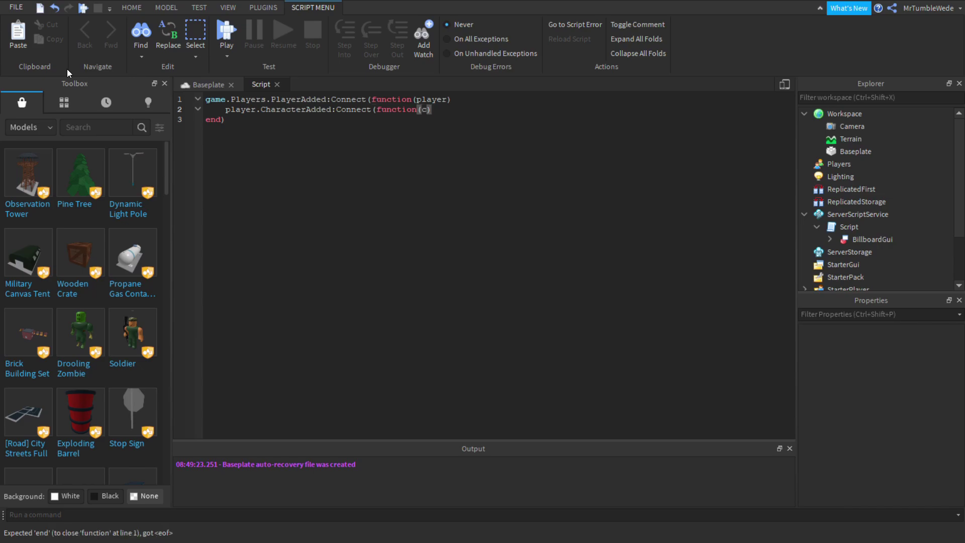
pyautogui.write('character')
pyautogui.press('Right')
pyautogui.press('Return')
pyautogui.write(')')
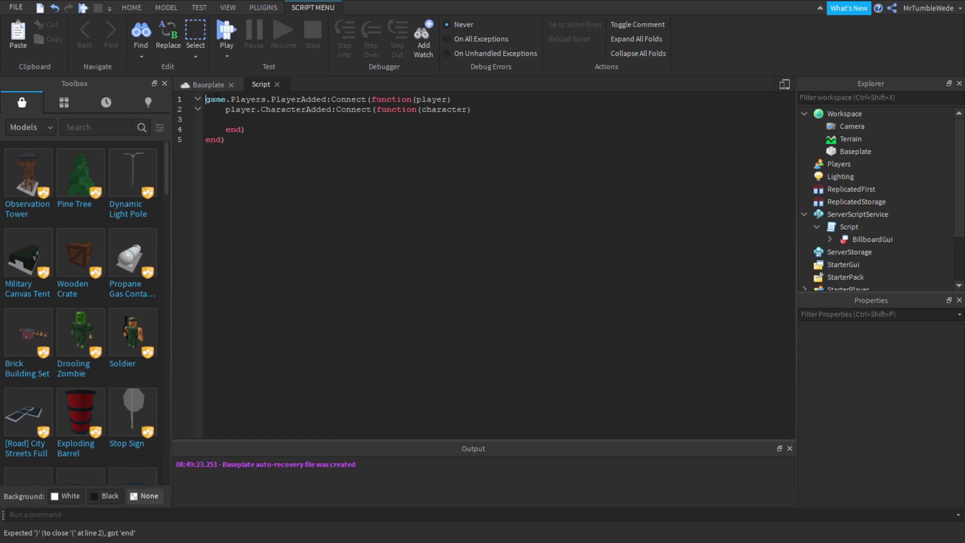
pyautogui.moveTo(206, 99); pyautogui.dragTo(227, 113)
pyautogui.click(469, 112)
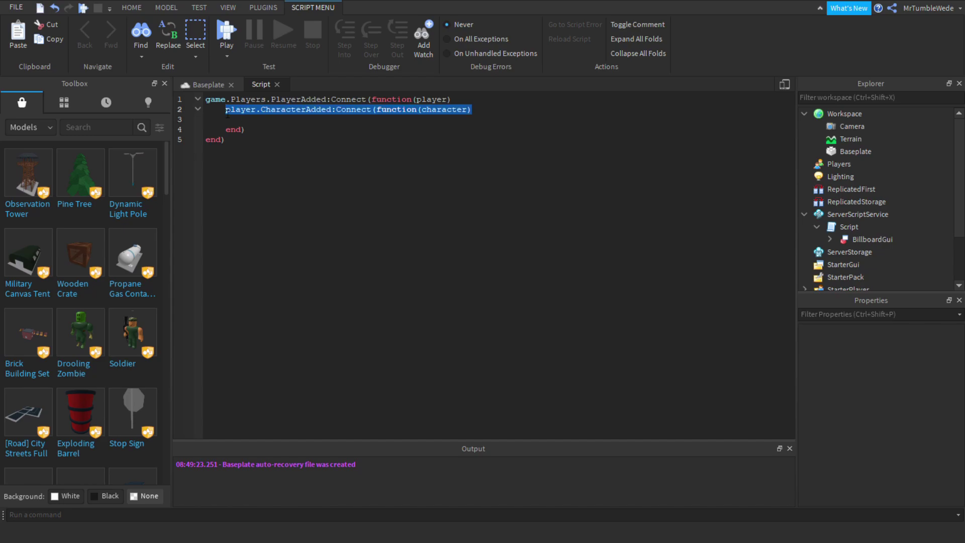
pyautogui.doubleClick(232, 111)
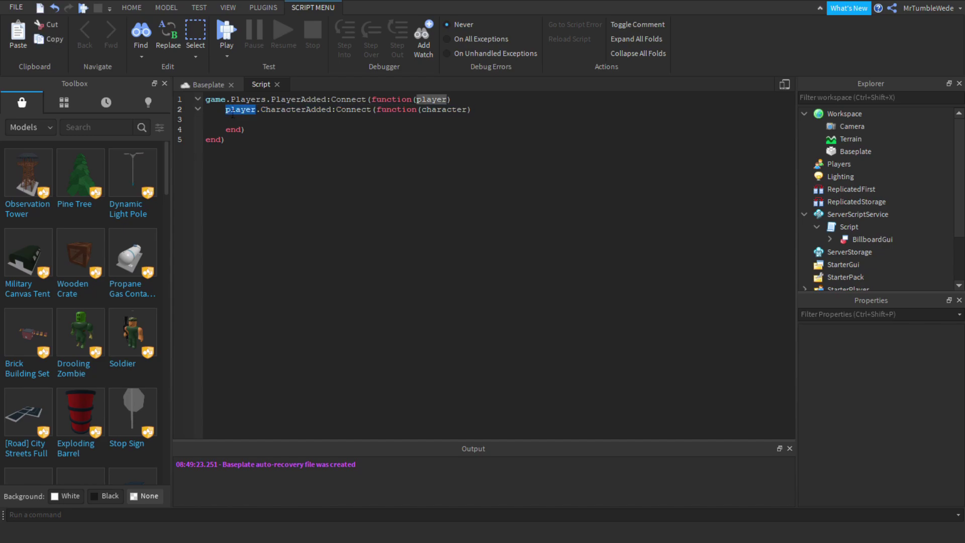
pyautogui.doubleClick(293, 113)
pyautogui.click(329, 115)
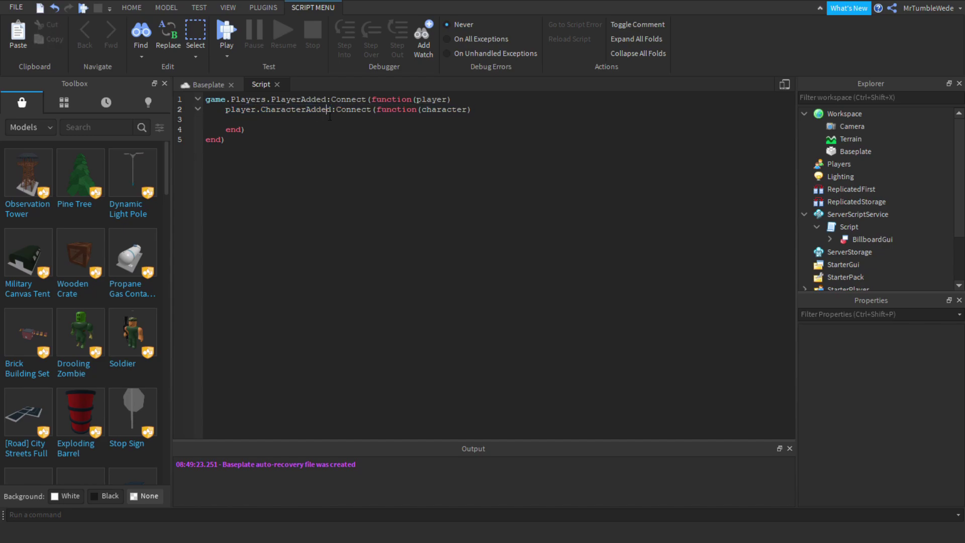
# Step: Inside the CharacterAdded handler, declare local gui = script.BillboardGui:Clone() and set gui.Parent to character.Head
pyautogui.click(322, 122)
pyautogui.write('local gui = script')
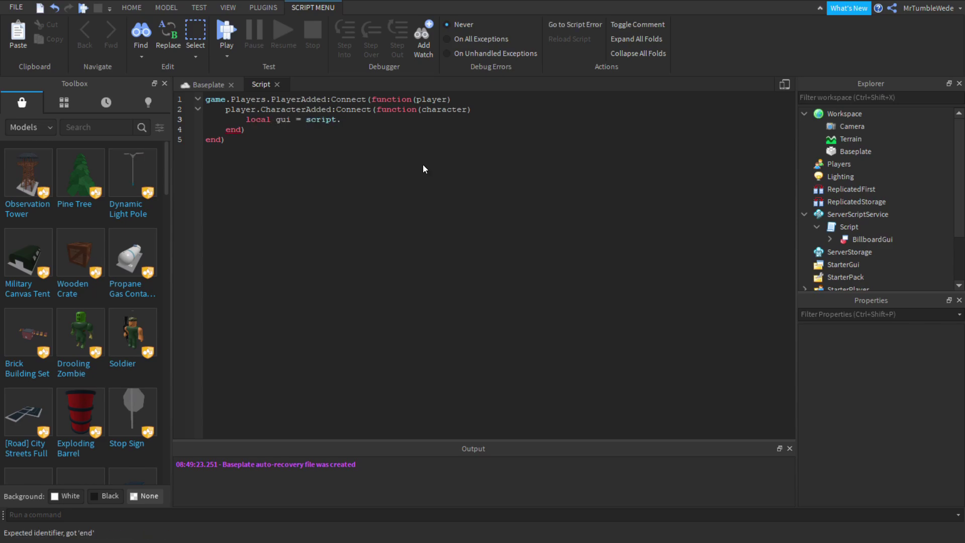
pyautogui.write('.BillboardGui:Clone()')
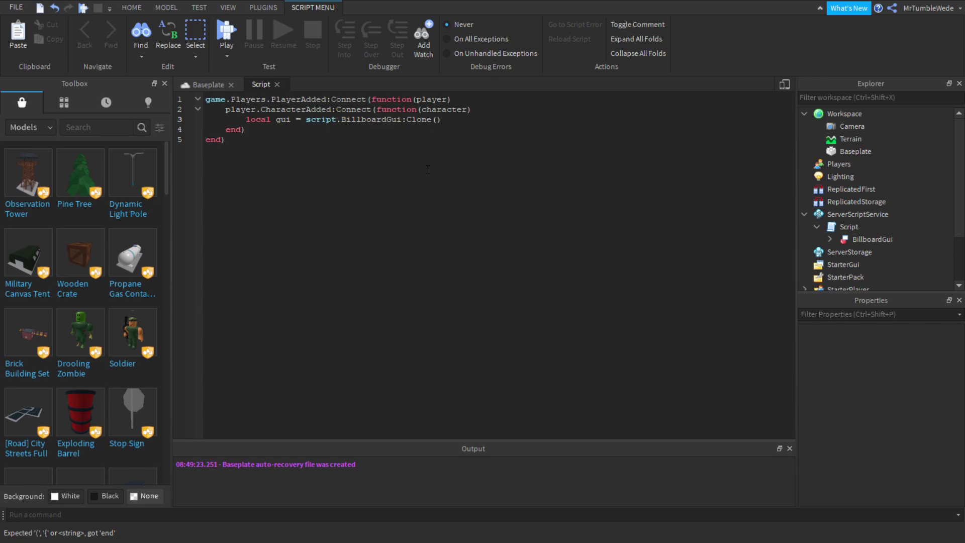
pyautogui.press('Return')
pyautogui.write('gui')
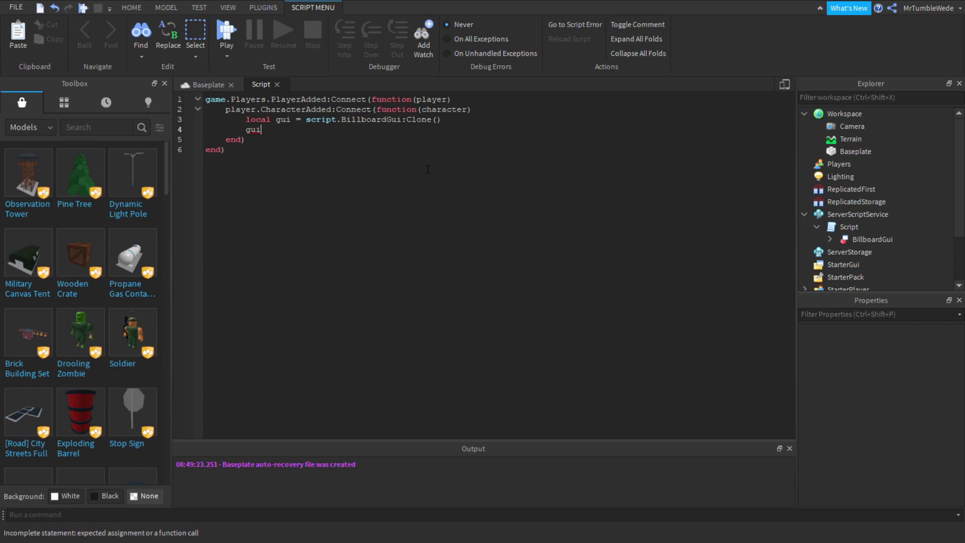
pyautogui.write('.Parent= character.Head')
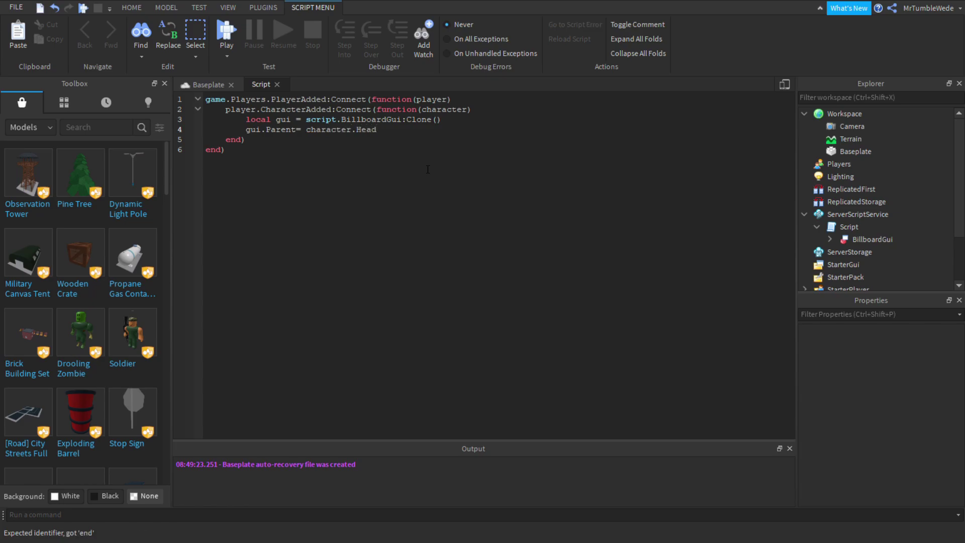
# Step: Add the line gui.TextLabel.Text = player.Name below the parent assignment and close the Script
pyautogui.press('Return')
pyautogui.write('gui.')
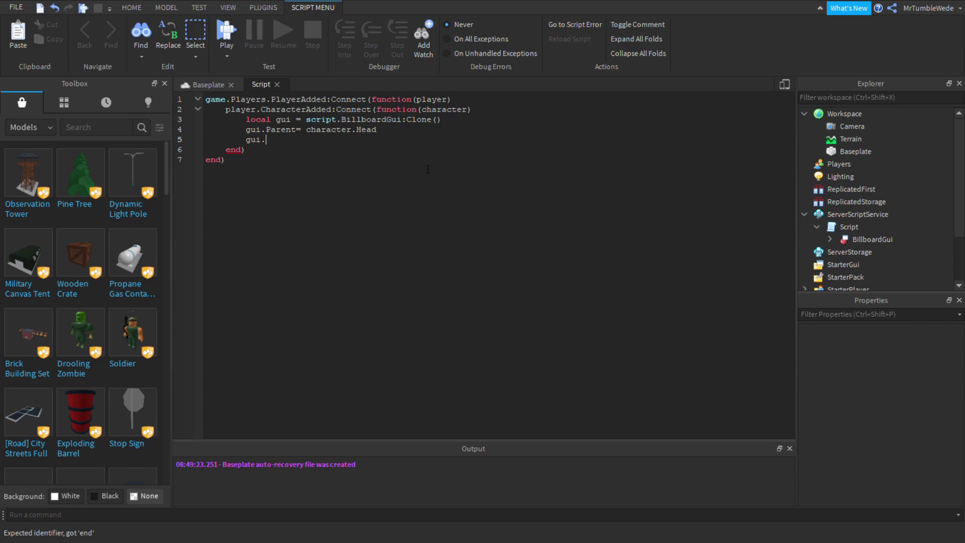
pyautogui.click(831, 240)
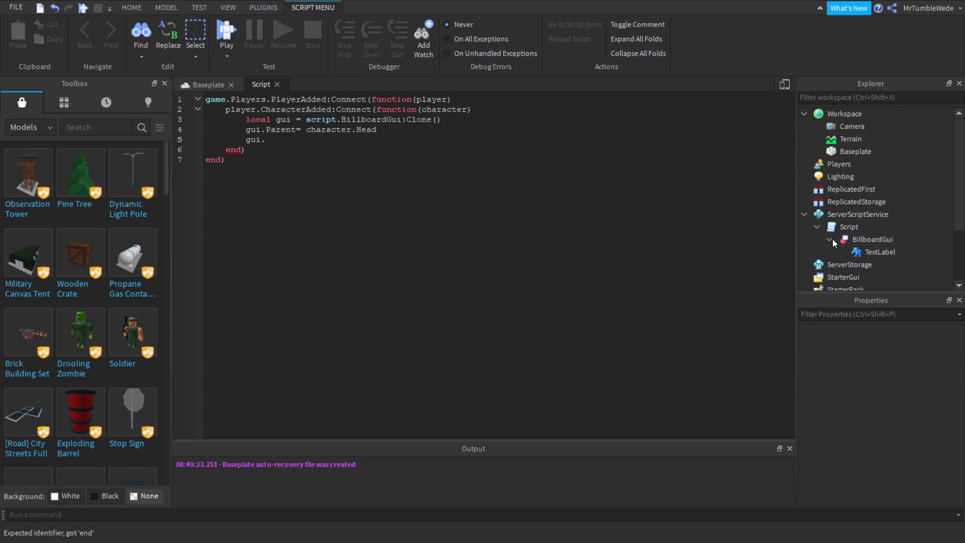
pyautogui.click(266, 139)
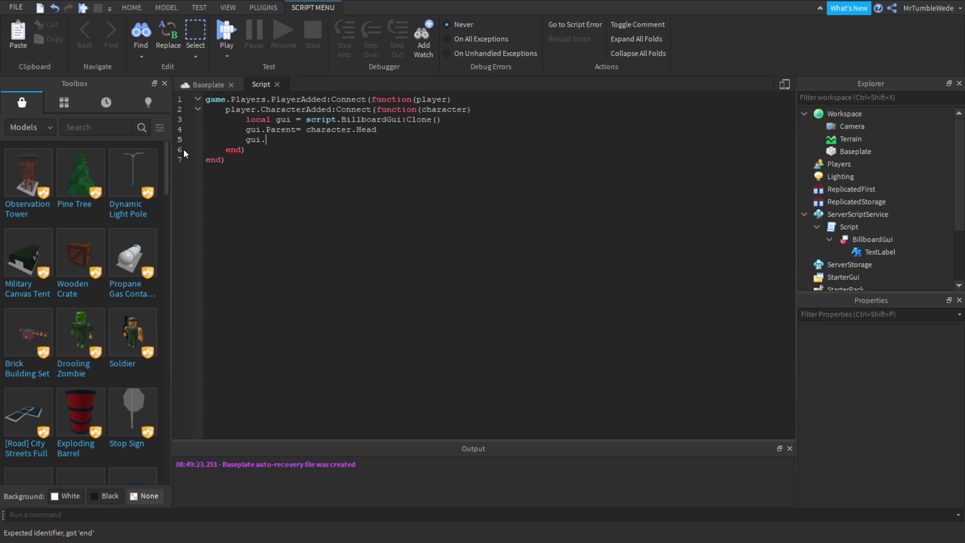
pyautogui.write('TextLabel ')
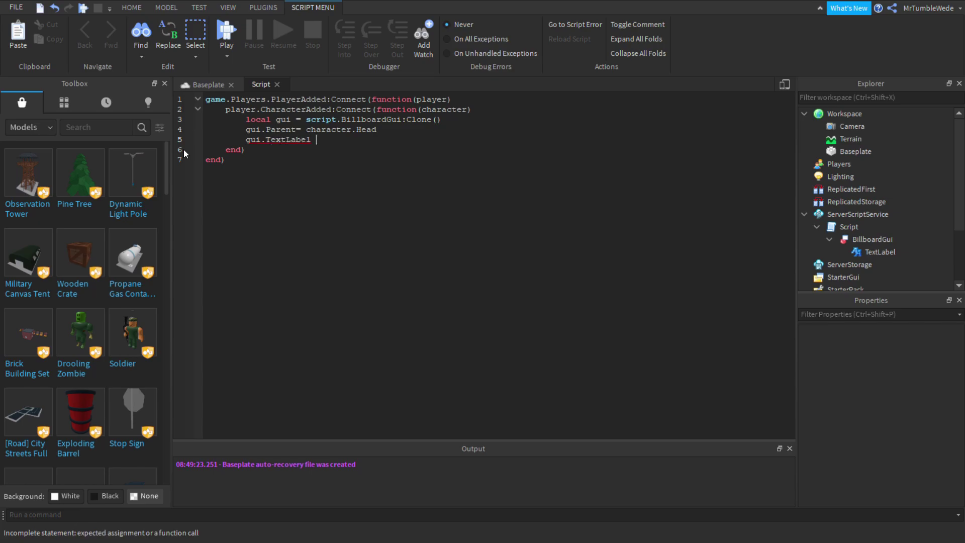
pyautogui.write('.Text = ')
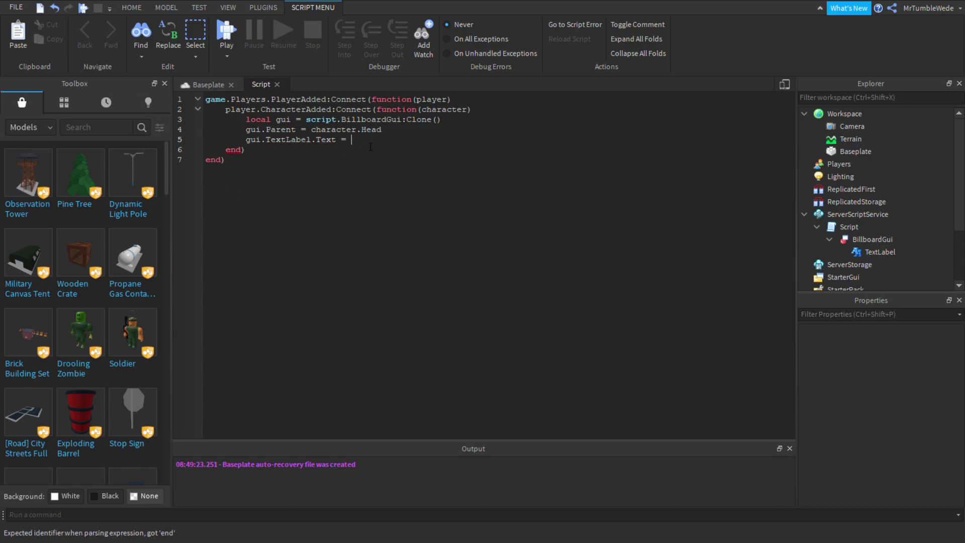
pyautogui.write(' player.Nam')
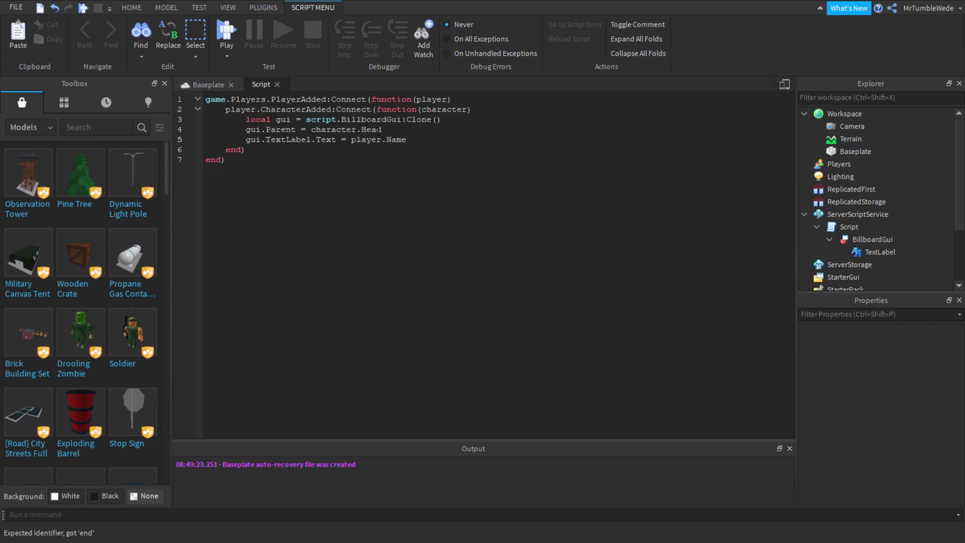
pyautogui.write('e')
pyautogui.press('Return')
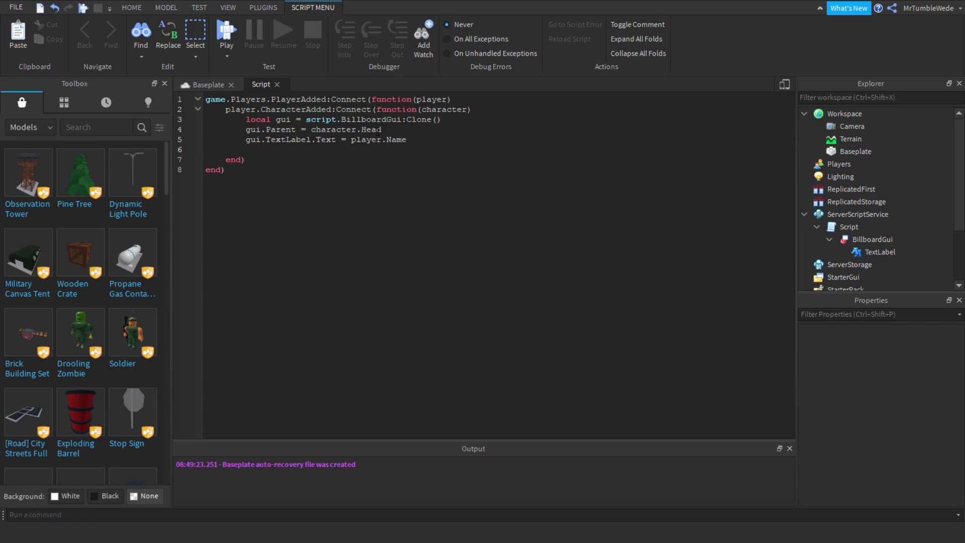
pyautogui.press('BackSpace')
pyautogui.press('BackSpace')
pyautogui.press('BackSpace')
pyautogui.click(277, 84)
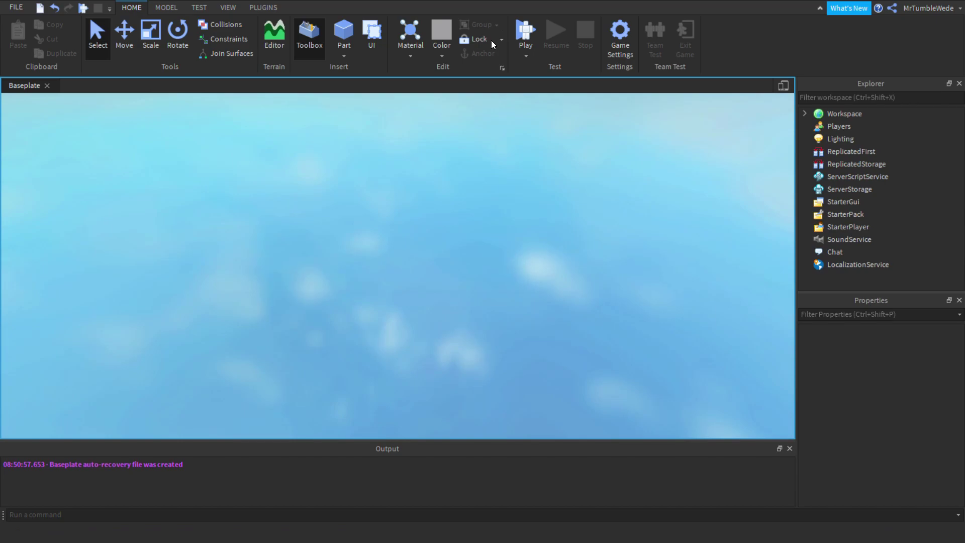
# Step: Playtest the place, examine the name tag above the character from several distances and angles while moving and jumping, and stop the test
pyautogui.press('F5')
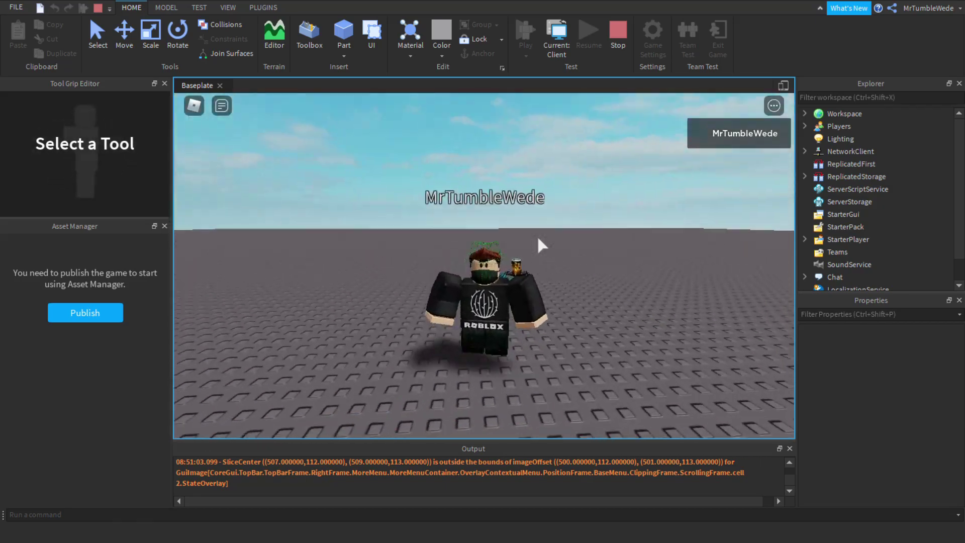
pyautogui.press('space')
pyautogui.press('space')
pyautogui.moveTo(482, 231); pyautogui.dragTo(493, 240, button='right')
pyautogui.scroll(2, 481, 231)
pyautogui.scroll(1, 482, 230)
pyautogui.scroll(-2, 481, 230)
pyautogui.scroll(-3, 493, 242)
pyautogui.press('w')
pyautogui.scroll(4, 483, 254)
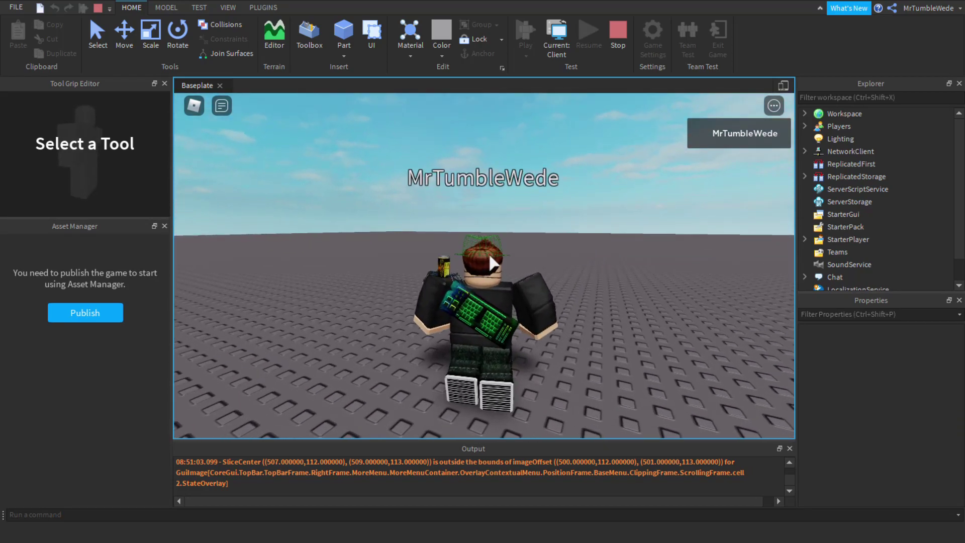
pyautogui.press('w')
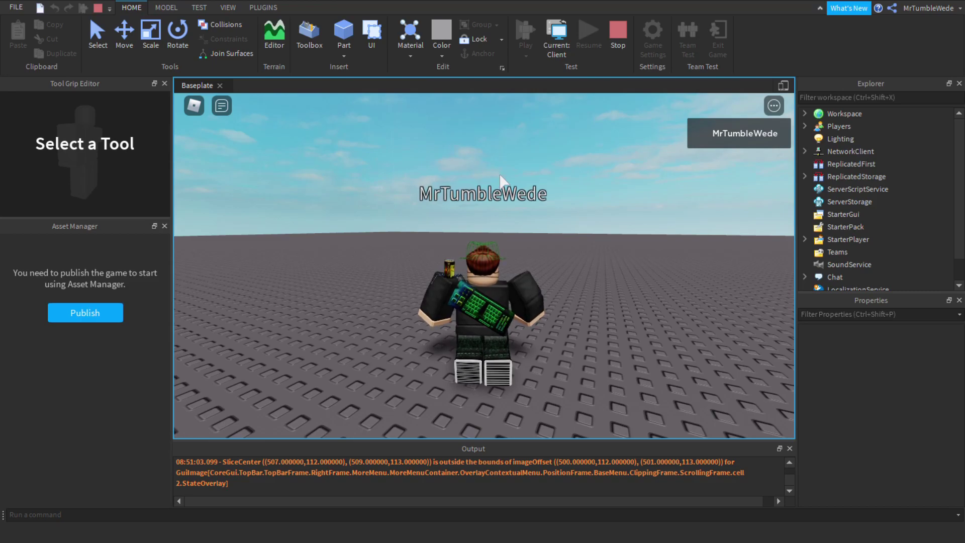
pyautogui.moveTo(500, 177); pyautogui.dragTo(501, 179, button='right')
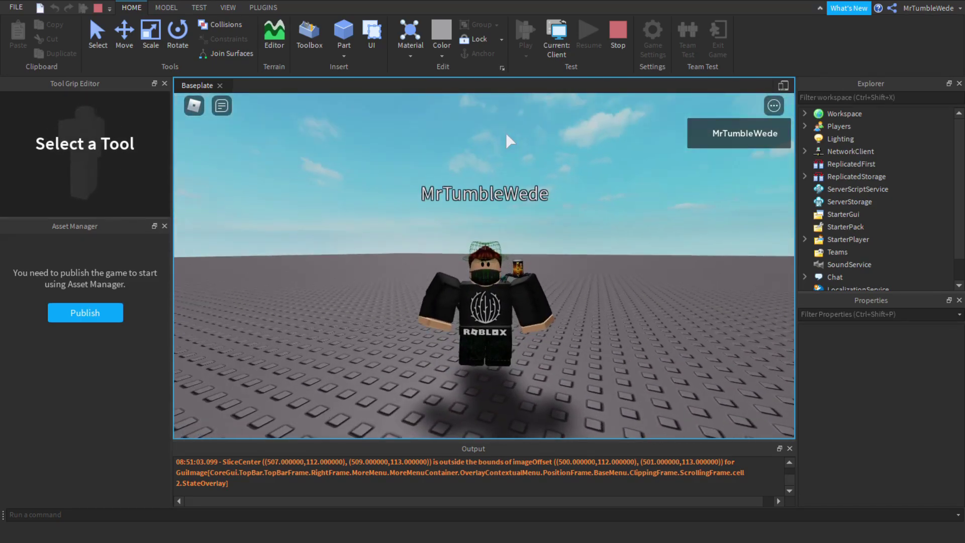
pyautogui.click(621, 32)
pyautogui.hotkey('shift', 'F5')
# Step: Set the BillboardGui's StudsOffset to 0, 2.5, 0
pyautogui.click(872, 239)
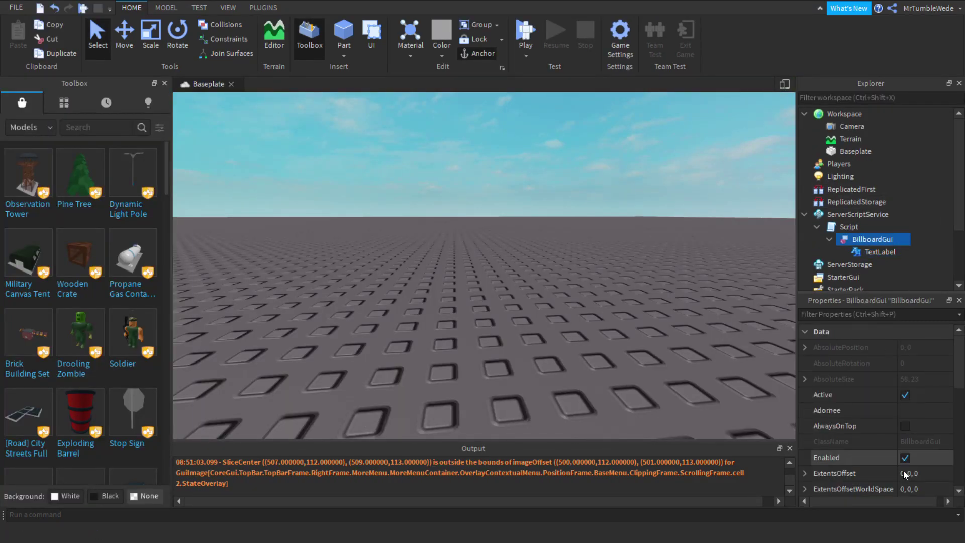
pyautogui.scroll(-3, 903, 470)
pyautogui.scroll(-2, 914, 452)
pyautogui.doubleClick(908, 442)
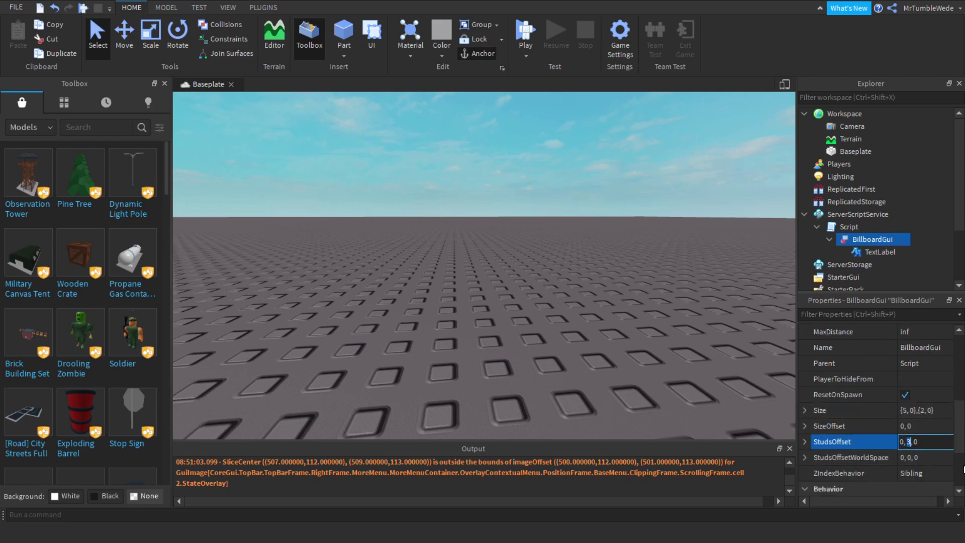
pyautogui.write('2')
pyautogui.press('Return')
# Step: Open the Script and add an if block below the text assignment that checks whether player.Name equals the creator's username
pyautogui.doubleClick(842, 229)
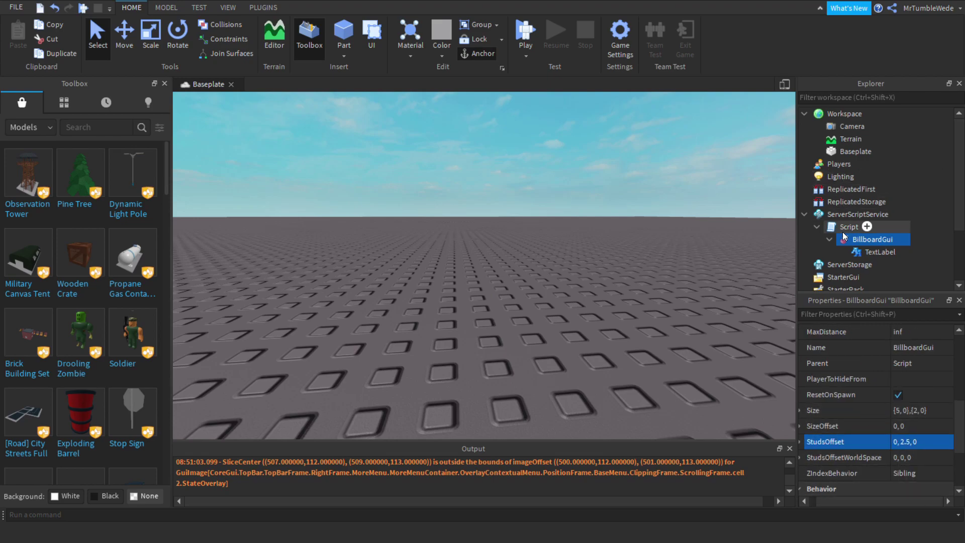
pyautogui.click(829, 239)
pyautogui.click(427, 139)
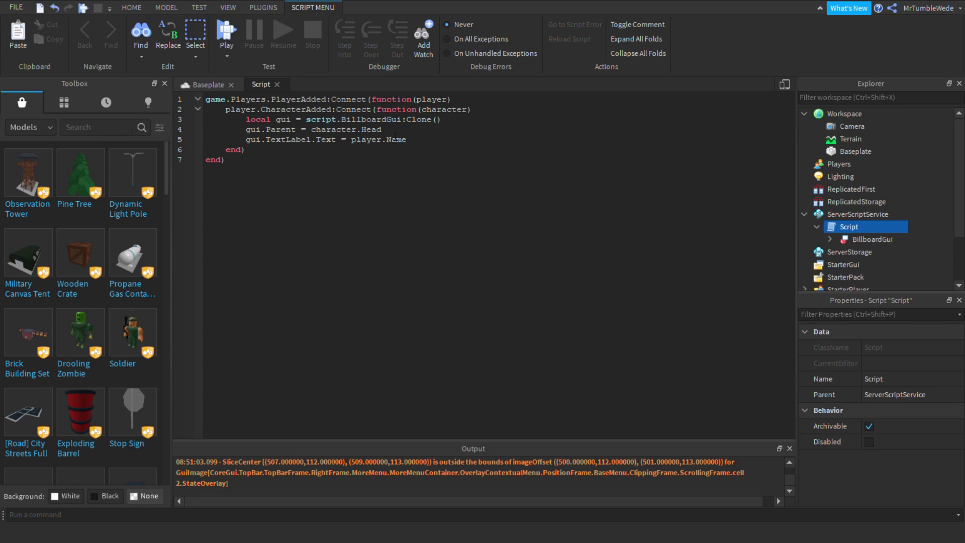
pyautogui.click(433, 140)
pyautogui.press('Return')
pyautogui.write('if gu')
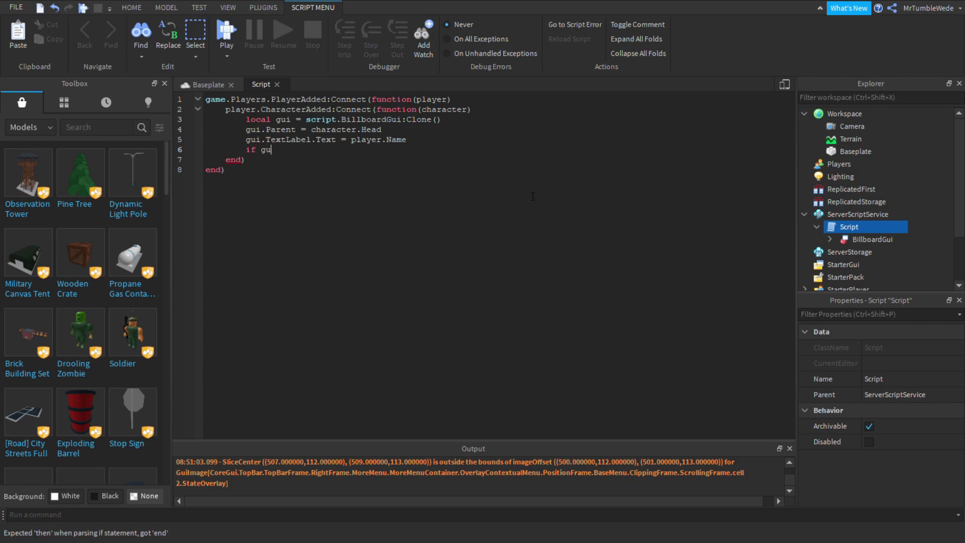
pyautogui.press('BackSpace')
pyautogui.write('player')
pyautogui.write('.Name == ')
pyautogui.write('"MrTumble"')
pyautogui.write('Wede" then')
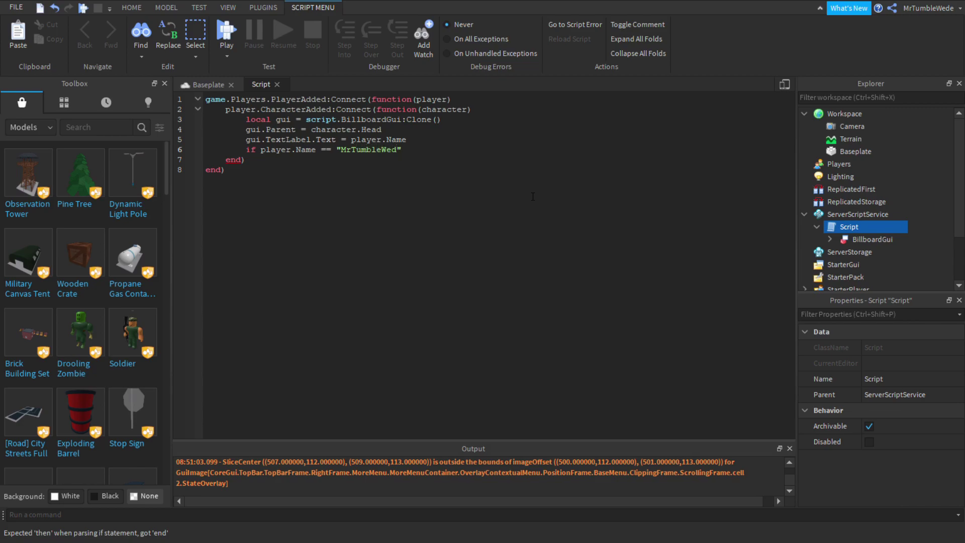
pyautogui.press('Return')
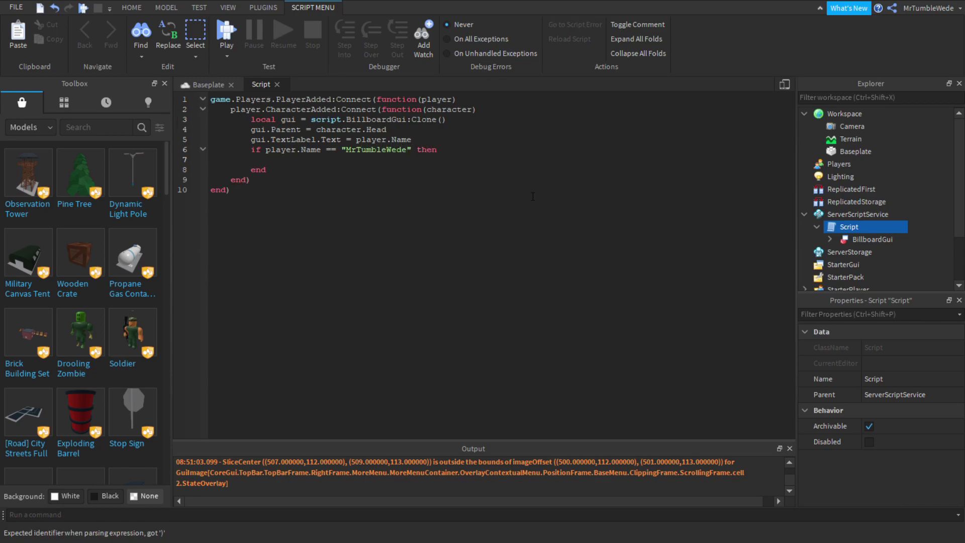
# Step: Inside the if block, add gui.TextLabel.TextColor3 = Color3.new(0, 1, 0.5) and close the Script
pyautogui.write('gui.Text')
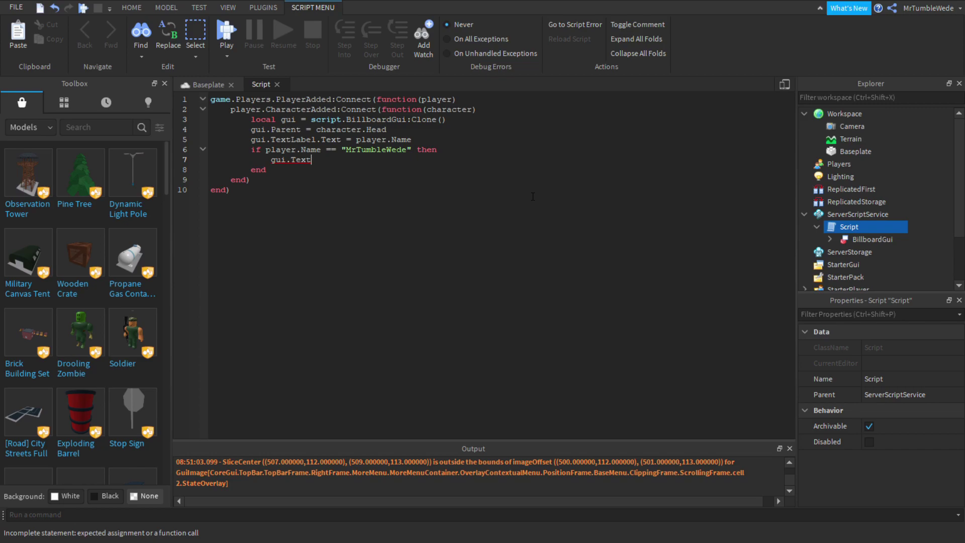
pyautogui.write('Label.TextColor3 = co')
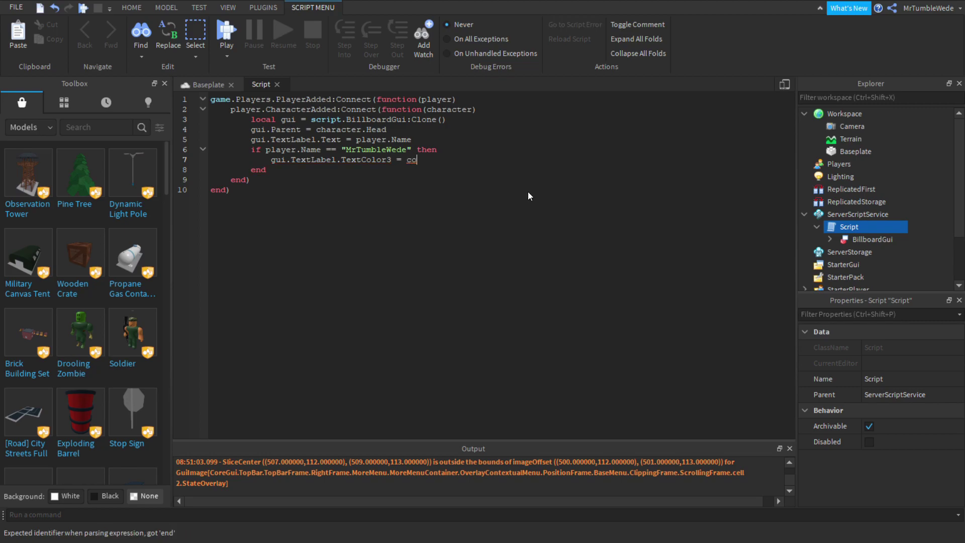
pyautogui.press('Tab')
pyautogui.write('.n')
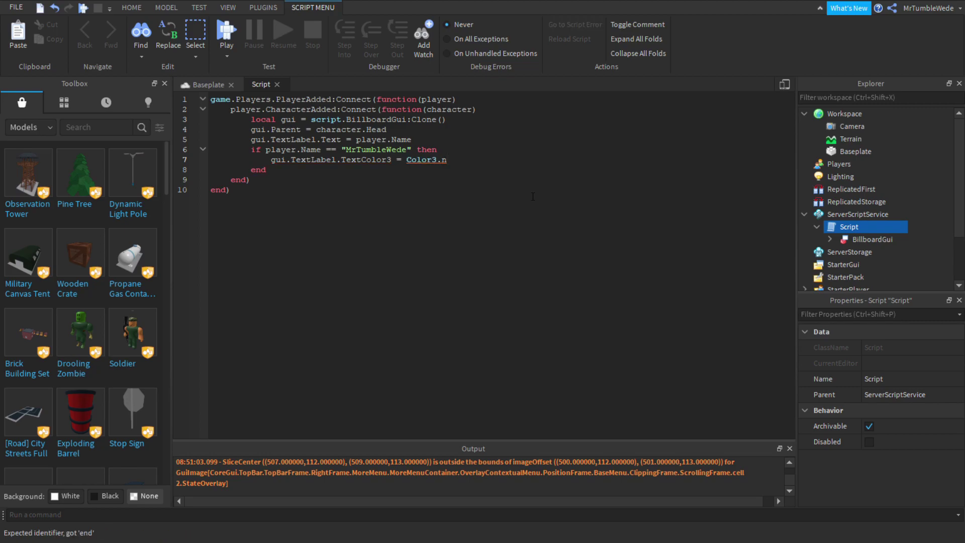
pyautogui.write('ew()0, 1, 0.5')
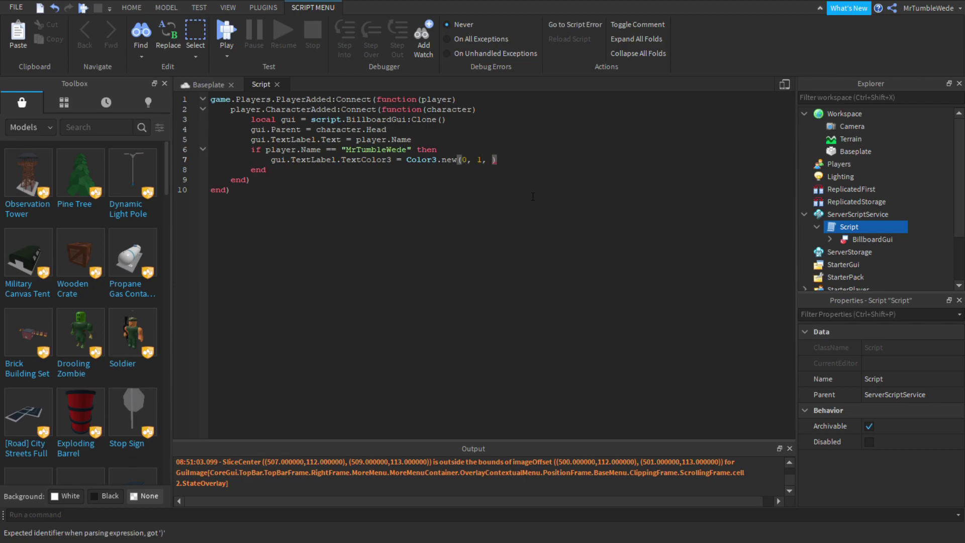
pyautogui.click(277, 84)
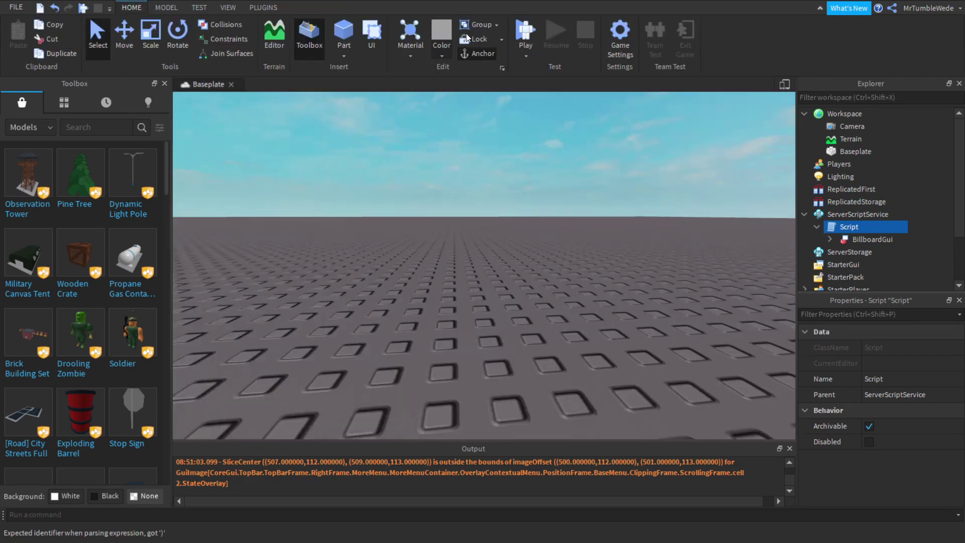
# Step: Playtest the place, examine the name tag's text color from several distances and angles while jumping, and stop the test
pyautogui.click(517, 32)
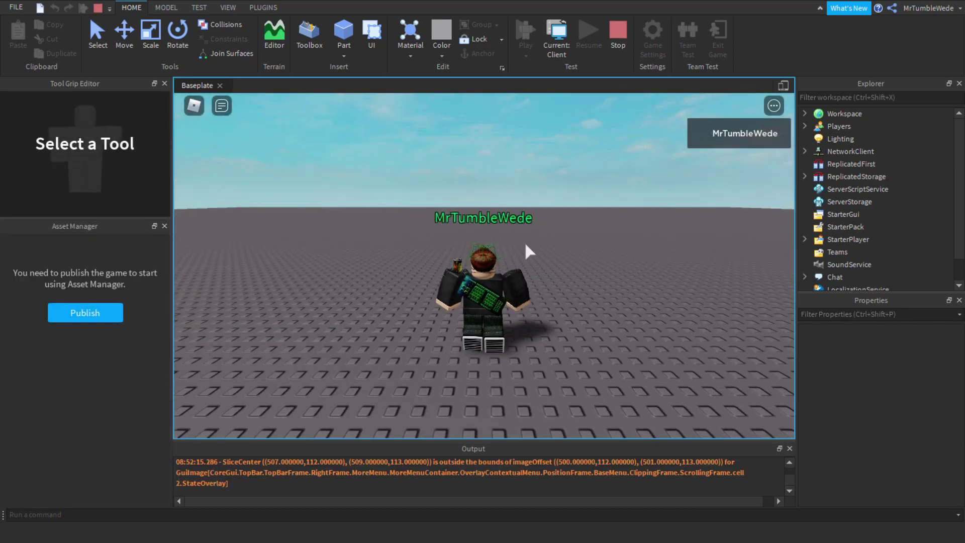
pyautogui.moveTo(525, 243); pyautogui.dragTo(456, 235, button='right')
pyautogui.scroll(-1, 525, 243)
pyautogui.press('space')
pyautogui.press('space')
pyautogui.press('space')
pyautogui.press('space')
pyautogui.scroll(1, 564, 226)
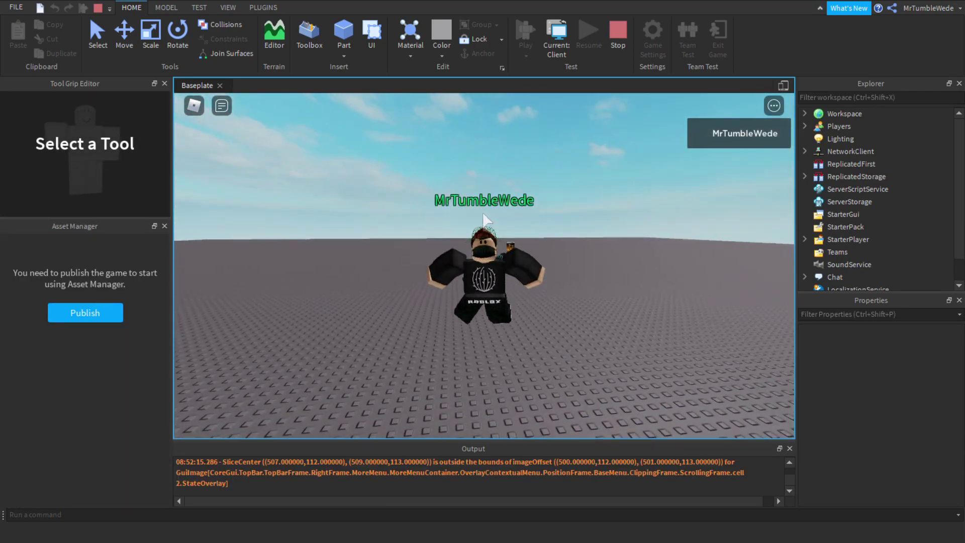
pyautogui.scroll(1, 490, 219)
pyautogui.scroll(-1, 488, 213)
pyautogui.scroll(-5, 529, 204)
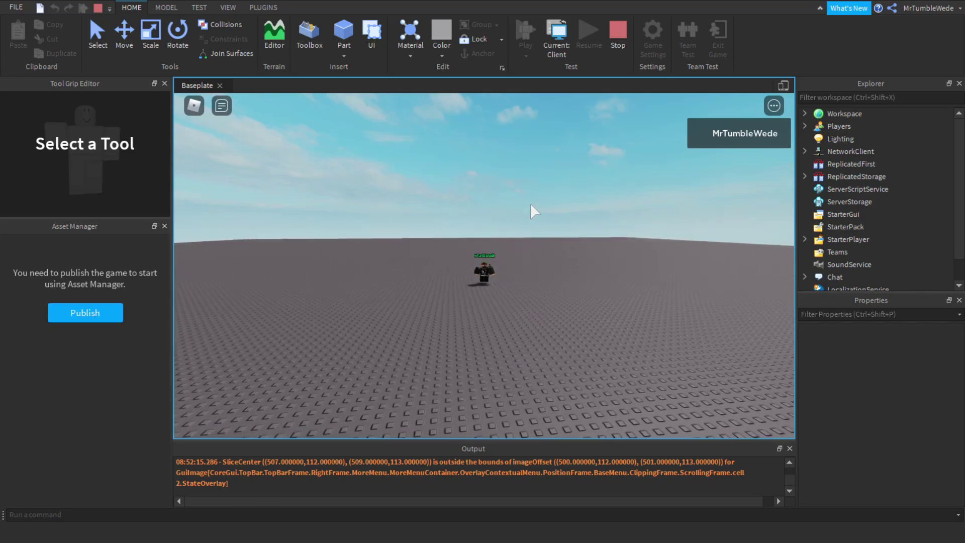
pyautogui.moveTo(530, 204); pyautogui.dragTo(530, 204, button='right')
pyautogui.scroll(2, 530, 204)
pyautogui.scroll(5, 530, 204)
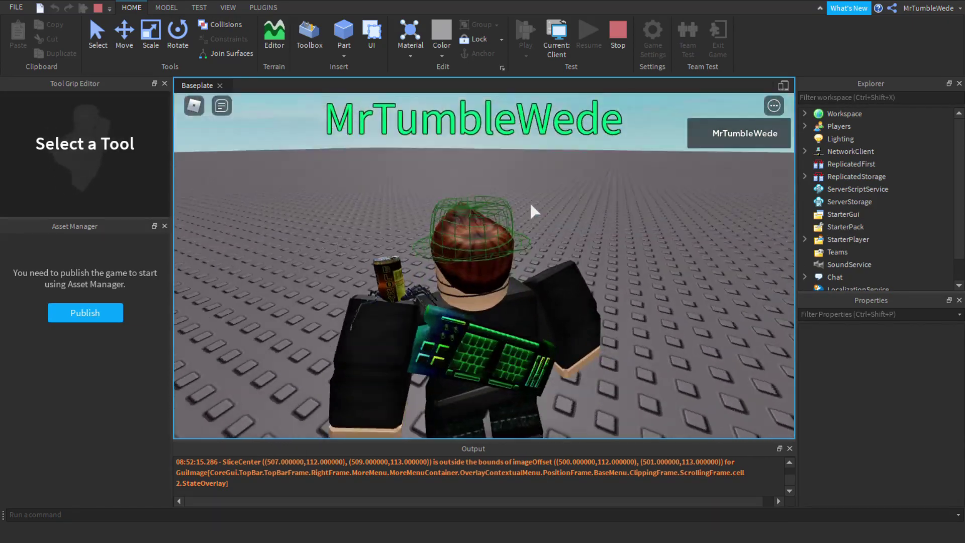
pyautogui.scroll(-3, 530, 204)
pyautogui.press('space')
pyautogui.press('space')
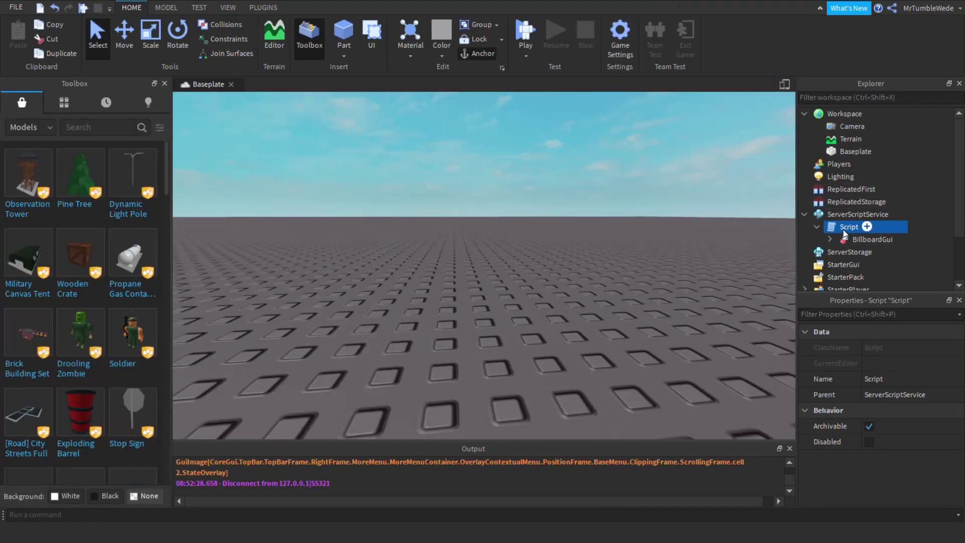
# Step: Append extra e letters to the username in the if condition and playtest the name tag with a non-matching name
pyautogui.doubleClick(842, 229)
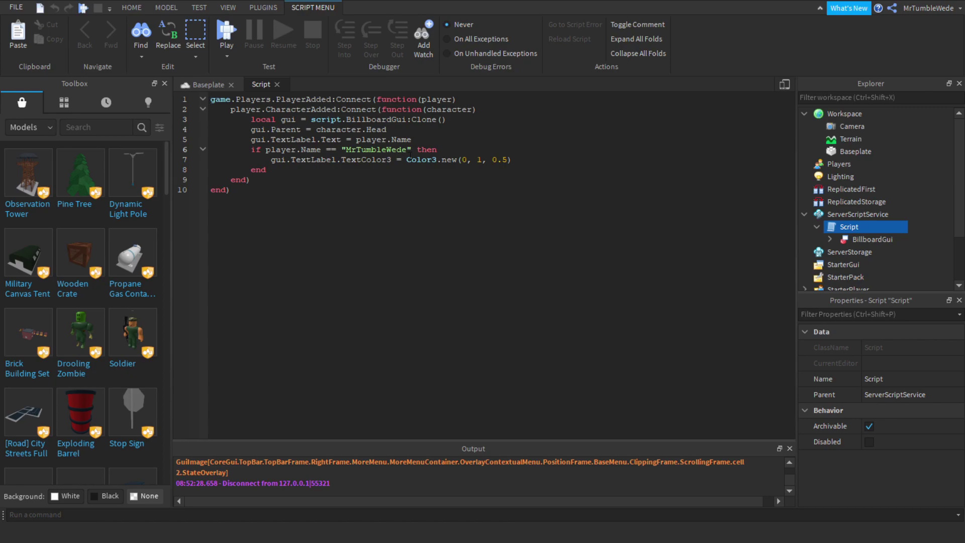
pyautogui.click(277, 85)
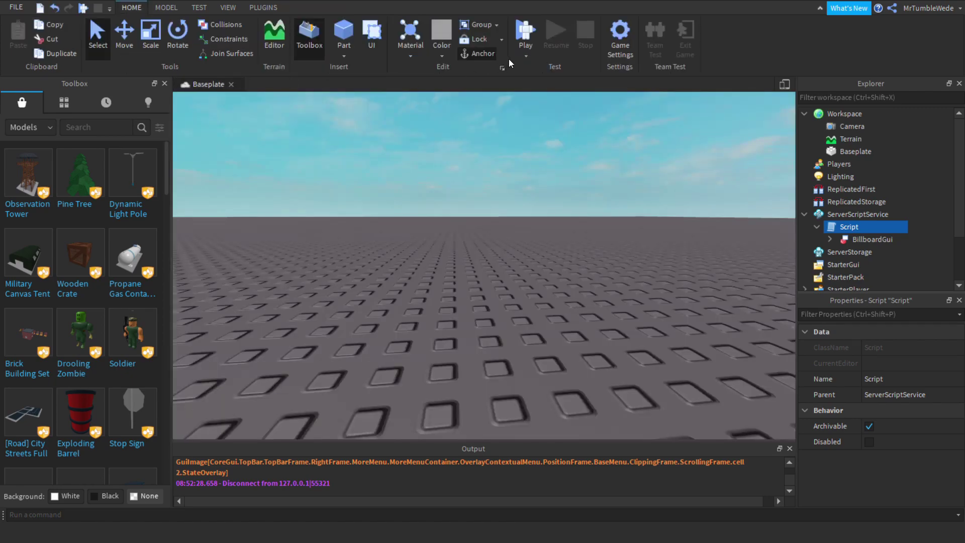
pyautogui.click(526, 28)
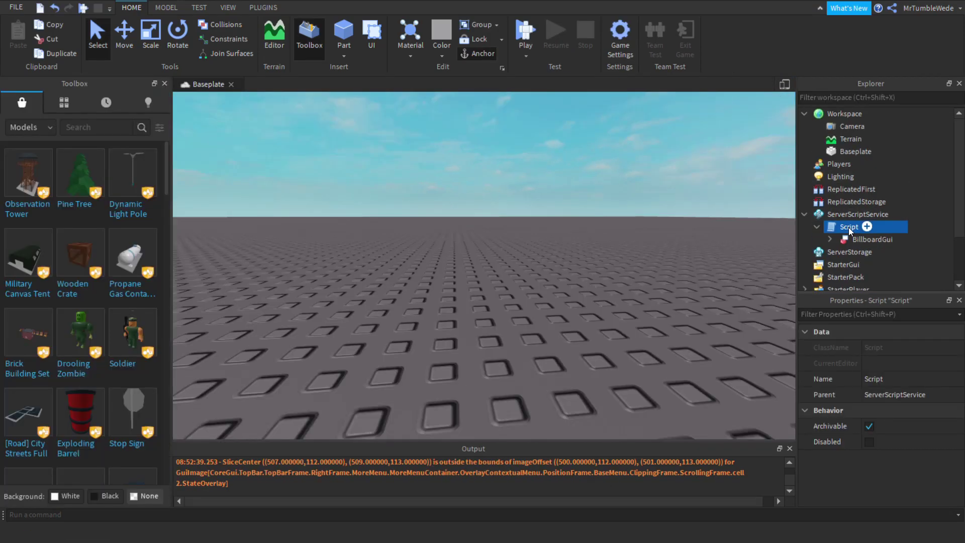
# Step: Remove the extra e letters from the username in the Script's if condition and close the Script
pyautogui.doubleClick(848, 227)
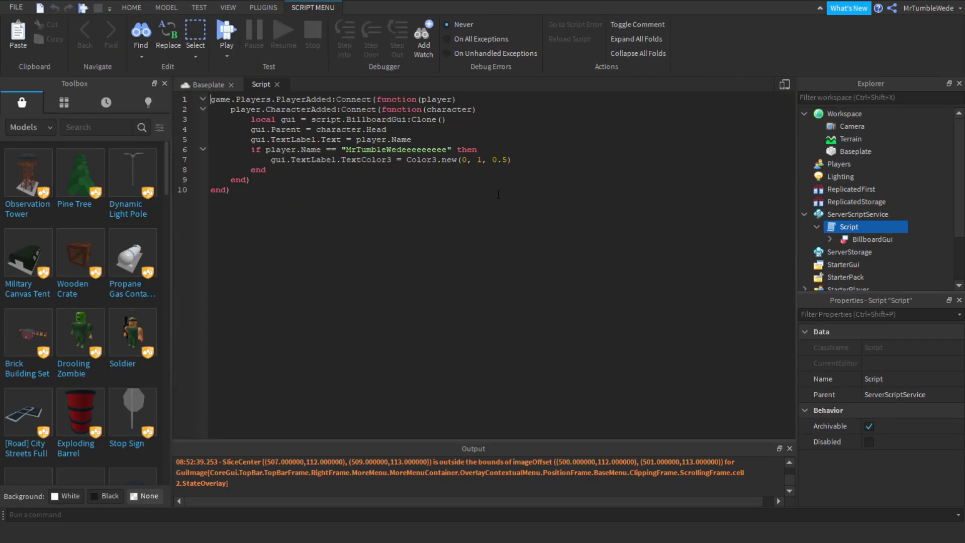
pyautogui.click(443, 149)
pyautogui.moveTo(443, 149)
pyautogui.mouseDown()
pyautogui.moveTo(412, 149)
pyautogui.moveTo(467, 159)
pyautogui.moveTo(446, 150)
pyautogui.mouseUp()
pyautogui.click(412, 150)
pyautogui.press('BackSpace')
pyautogui.moveTo(371, 218); pyautogui.dragTo(197, 86)
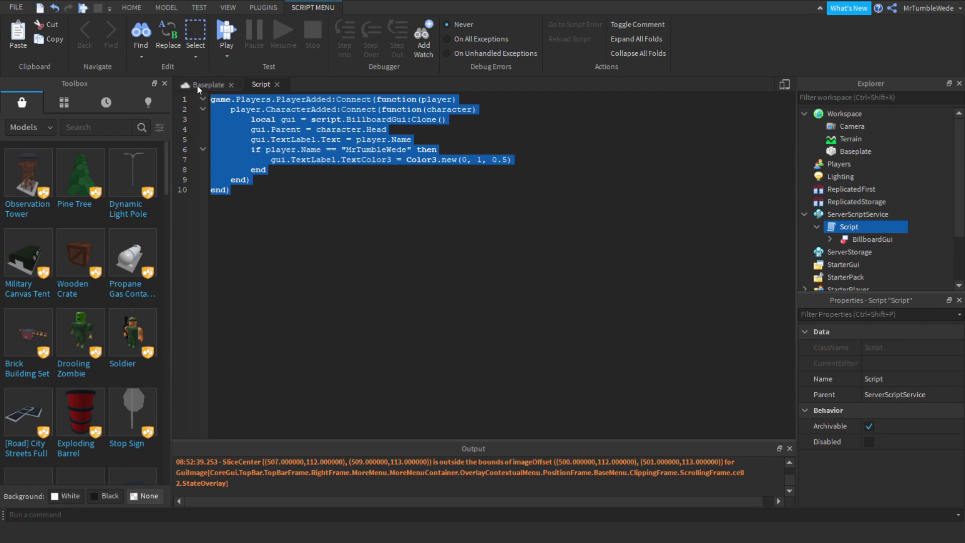
pyautogui.click(327, 180)
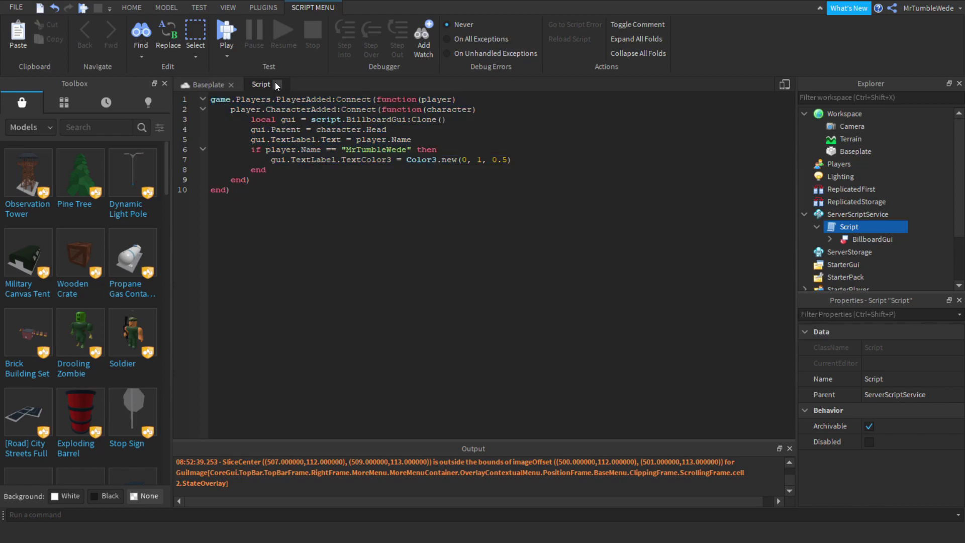
pyautogui.click(277, 84)
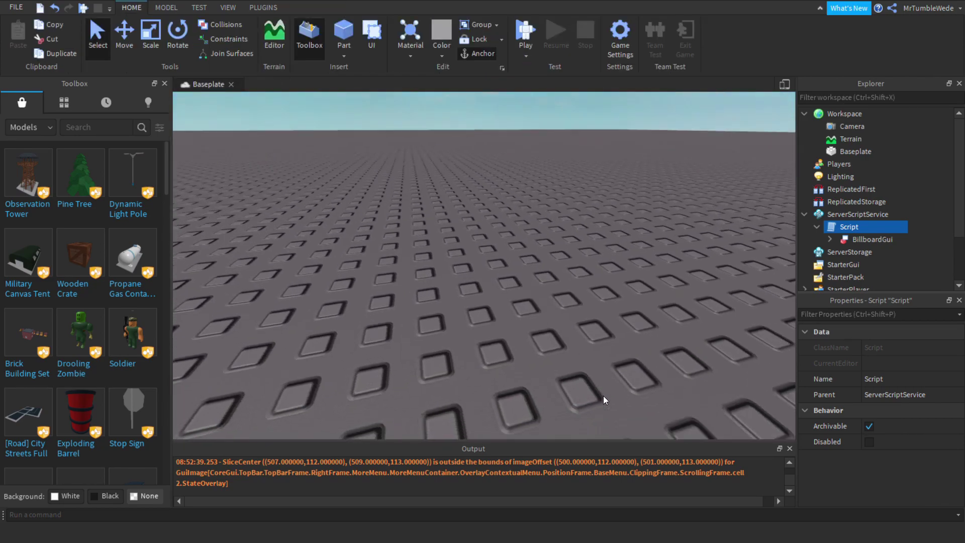
# Step: Review the Script's code and the BillboardGui's child objects, and close the Script
pyautogui.moveTo(603, 396); pyautogui.dragTo(603, 395, button='right')
pyautogui.scroll(-5, 603, 396)
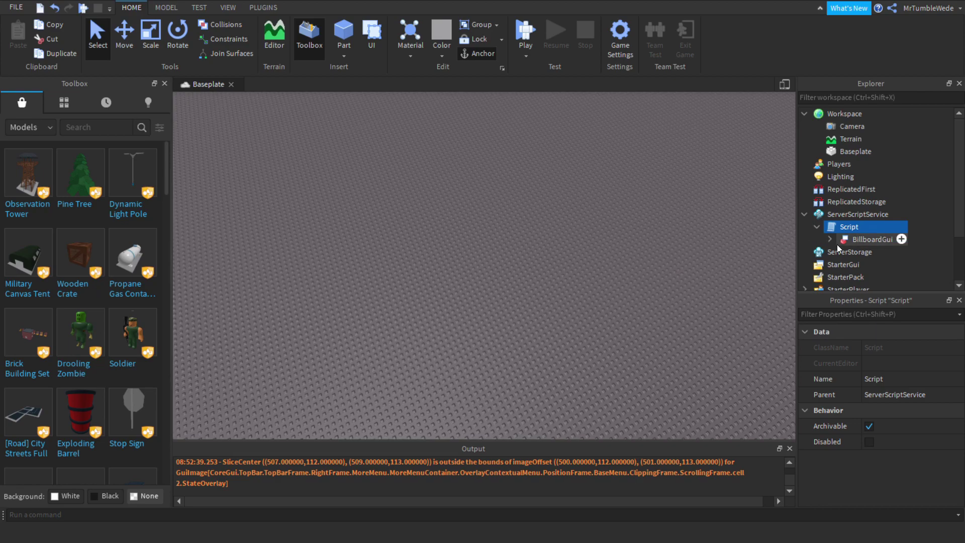
pyautogui.doubleClick(831, 230)
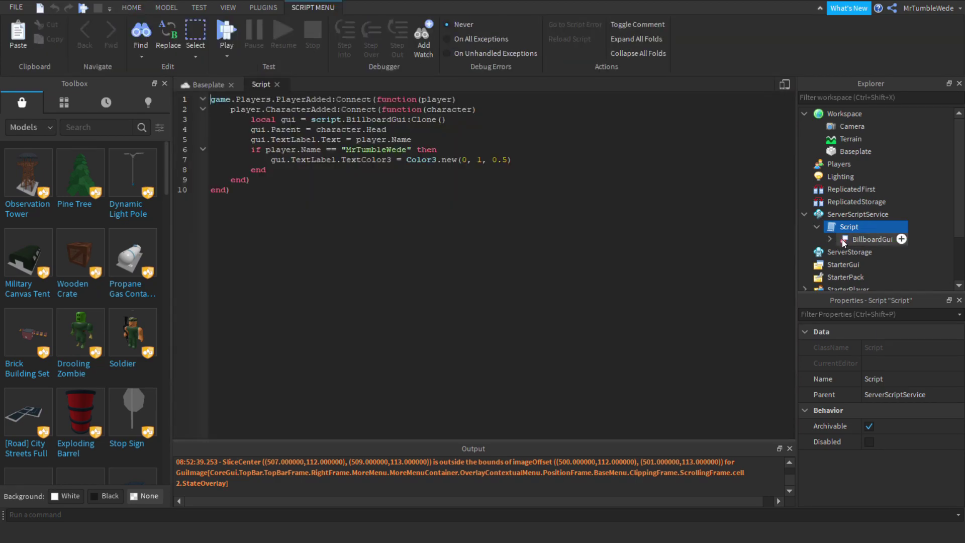
pyautogui.click(839, 239)
pyautogui.click(829, 239)
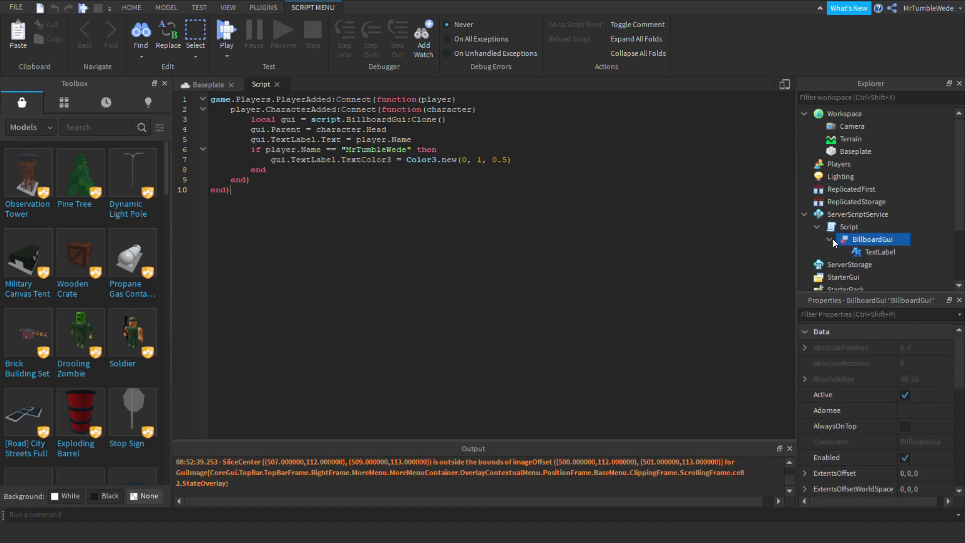
pyautogui.click(829, 239)
pyautogui.click(519, 272)
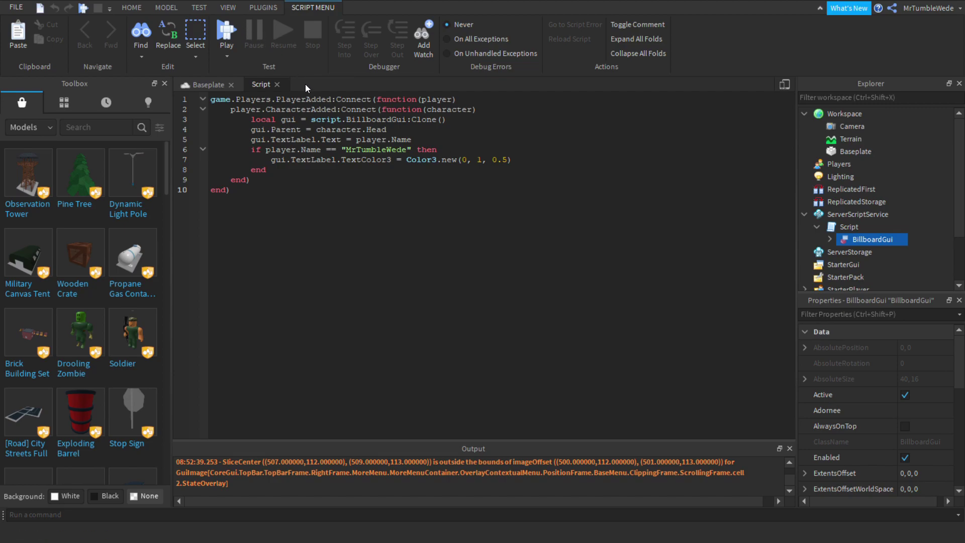
pyautogui.click(276, 84)
pyautogui.click(519, 214)
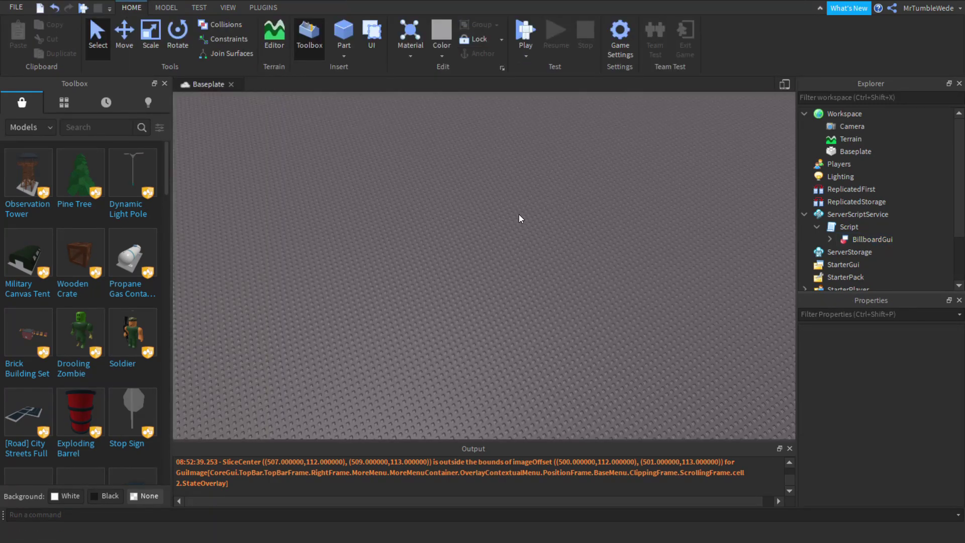
pyautogui.moveTo(518, 214); pyautogui.dragTo(575, 260, button='right')
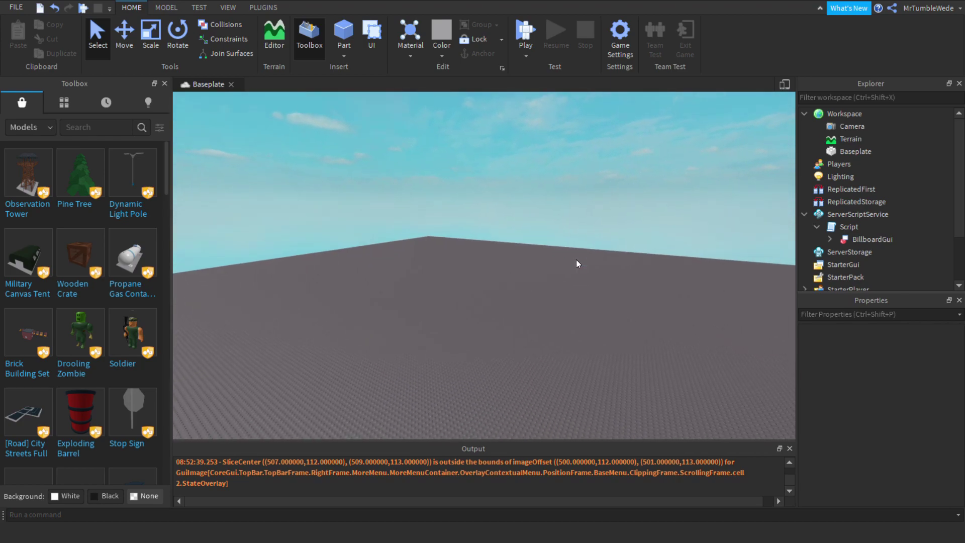